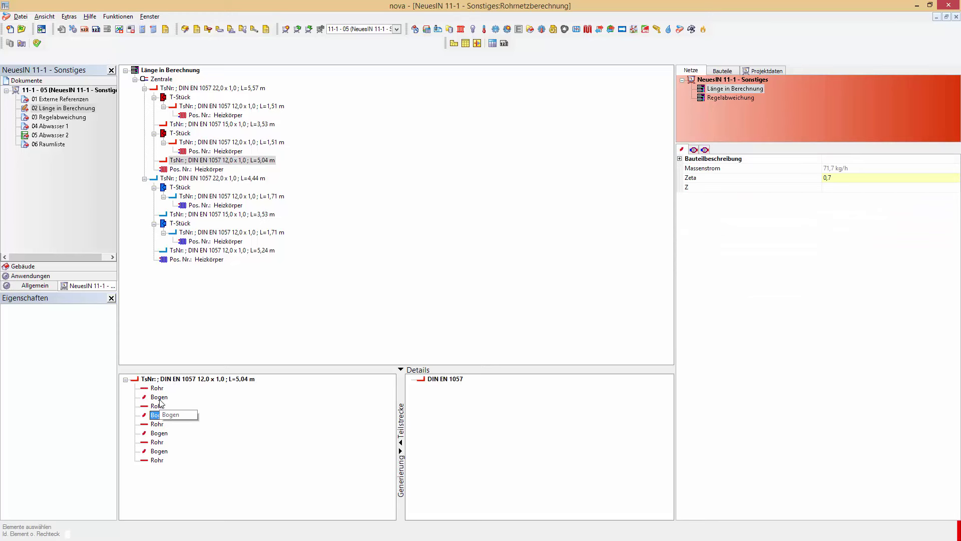
# Step: Set the Länge in Berechnung of the 12,0 x 1,0 supply section with L=5,04 m to 10 m and check its first Rohr
pyautogui.click(160, 390)
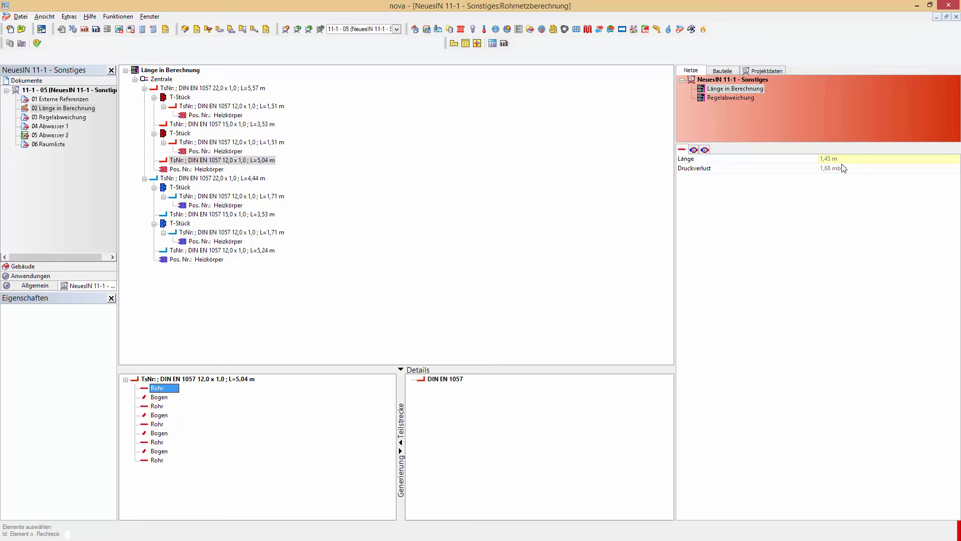
pyautogui.click(265, 161)
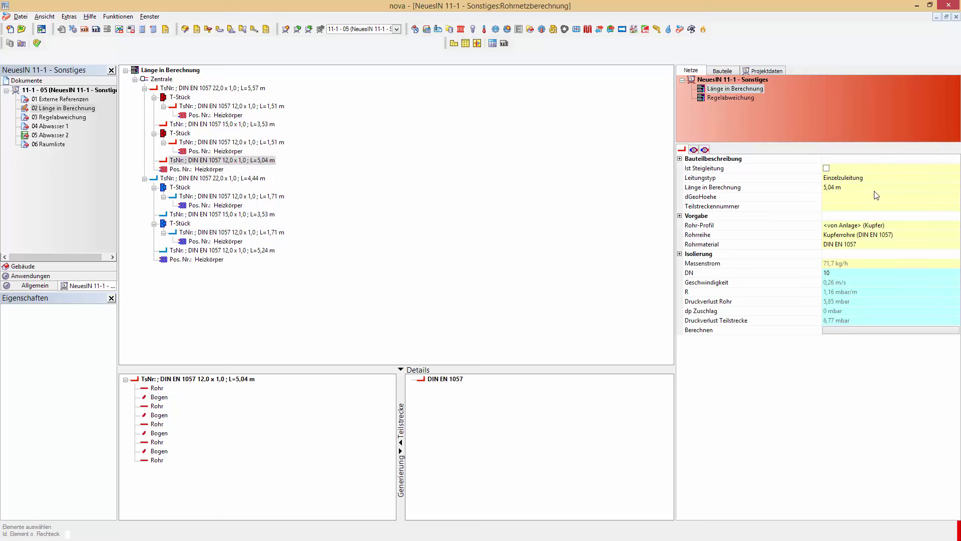
pyautogui.click(847, 190)
pyautogui.write('10')
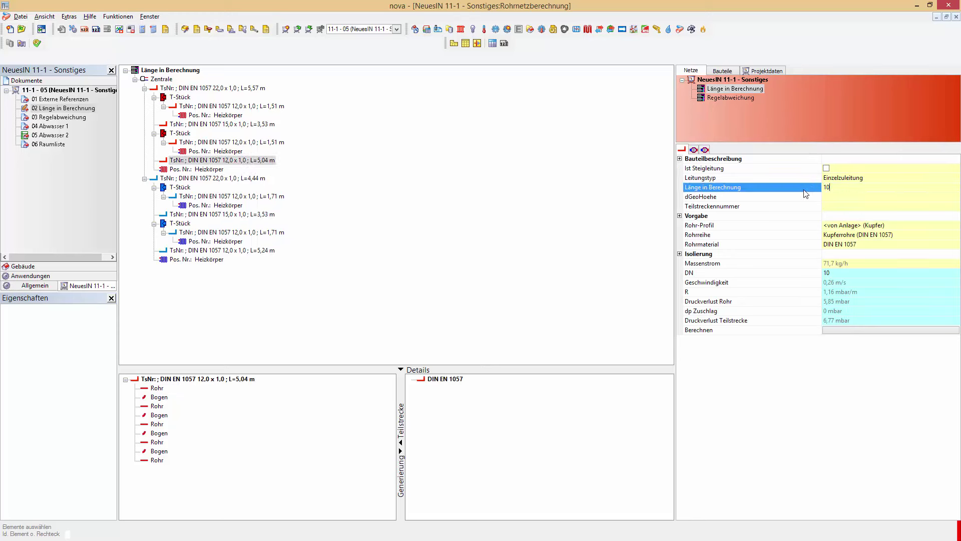
pyautogui.press('Tab')
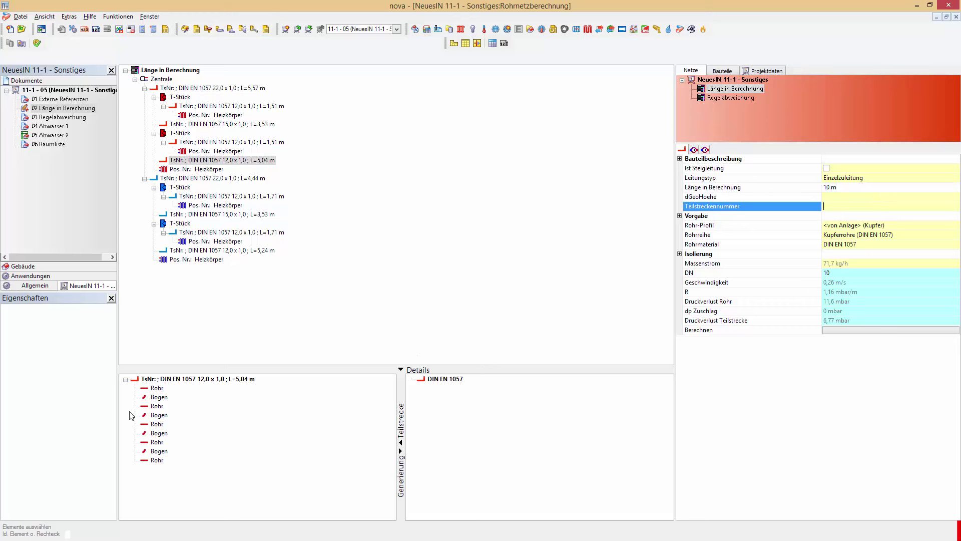
pyautogui.click(157, 388)
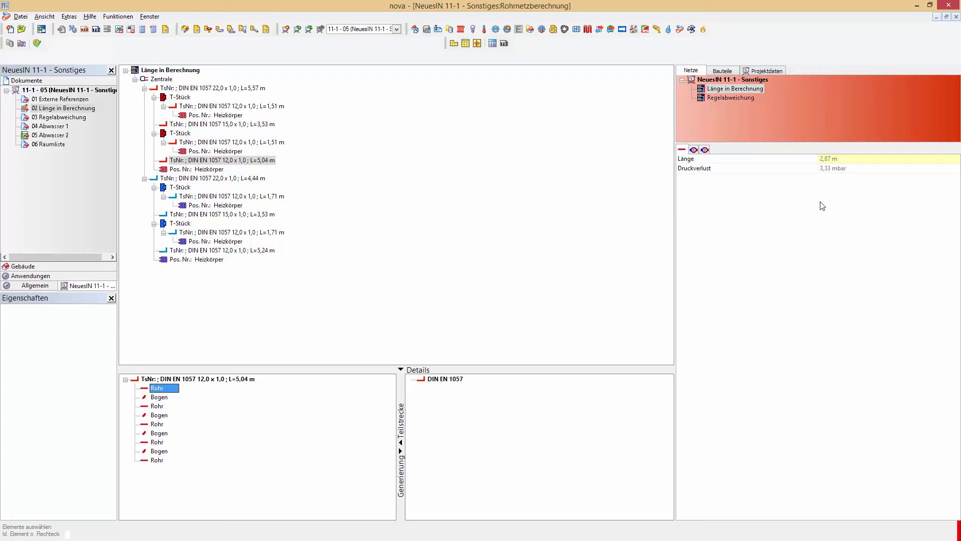
# Step: Close the calculation and drawing 02 Länge in Berechnung, and open the pipe network calculation from drawing 03 Regelabweichung
pyautogui.click(957, 17)
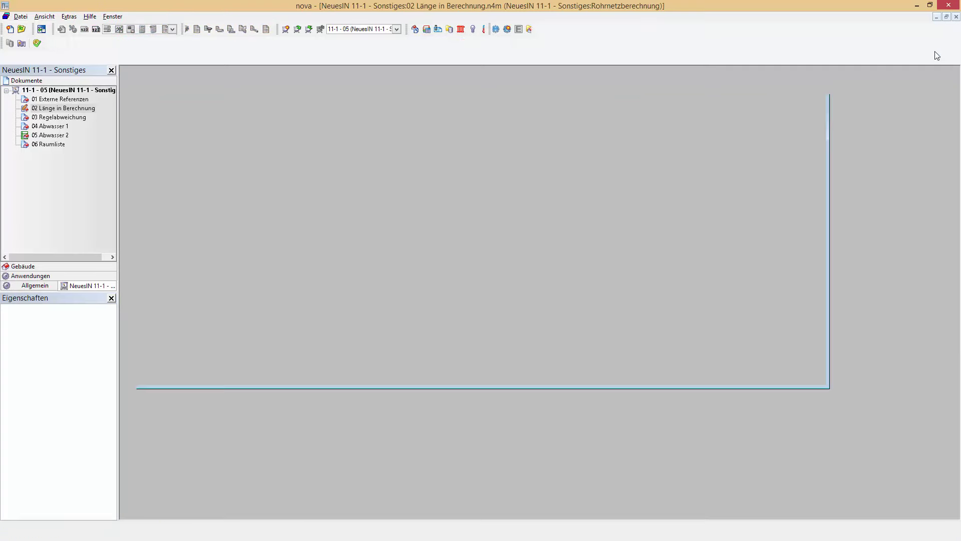
pyautogui.click(956, 17)
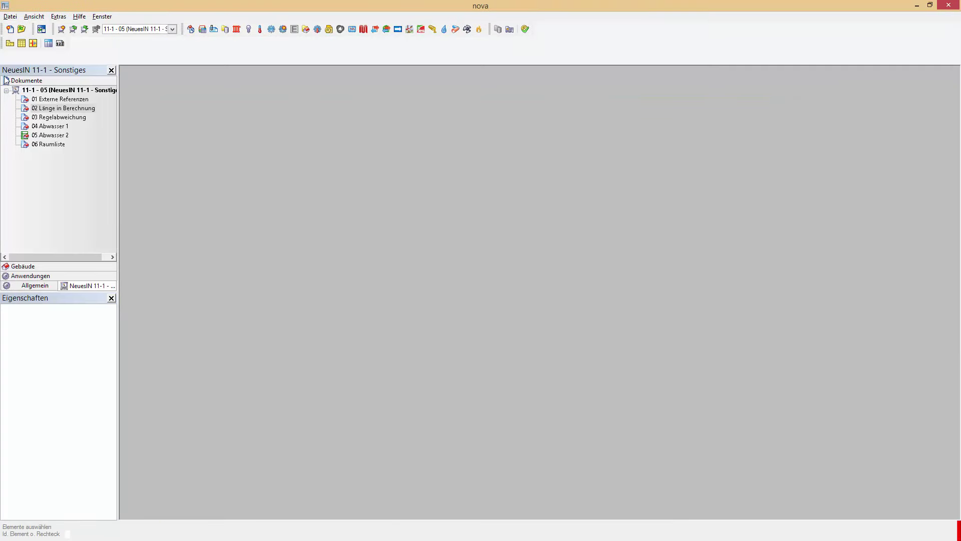
pyautogui.doubleClick(59, 117)
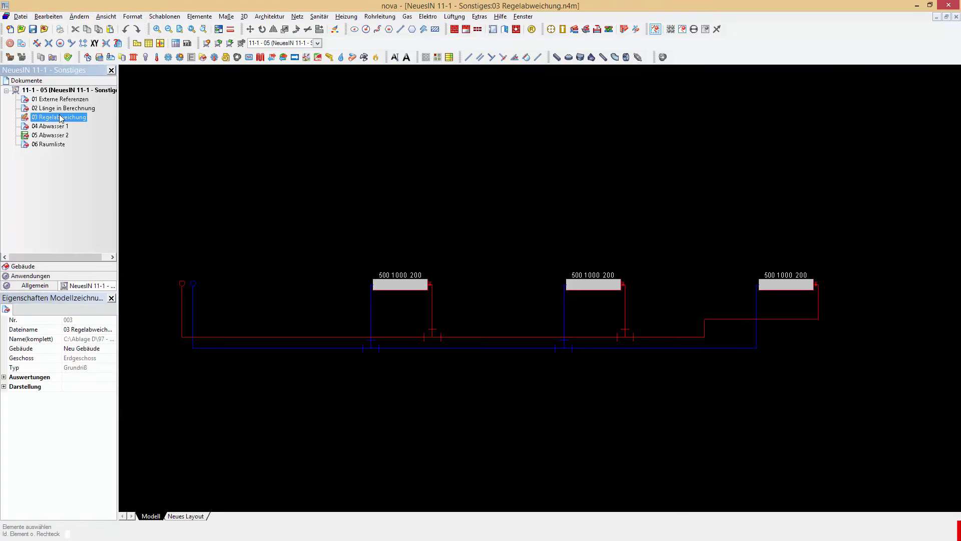
pyautogui.click(352, 58)
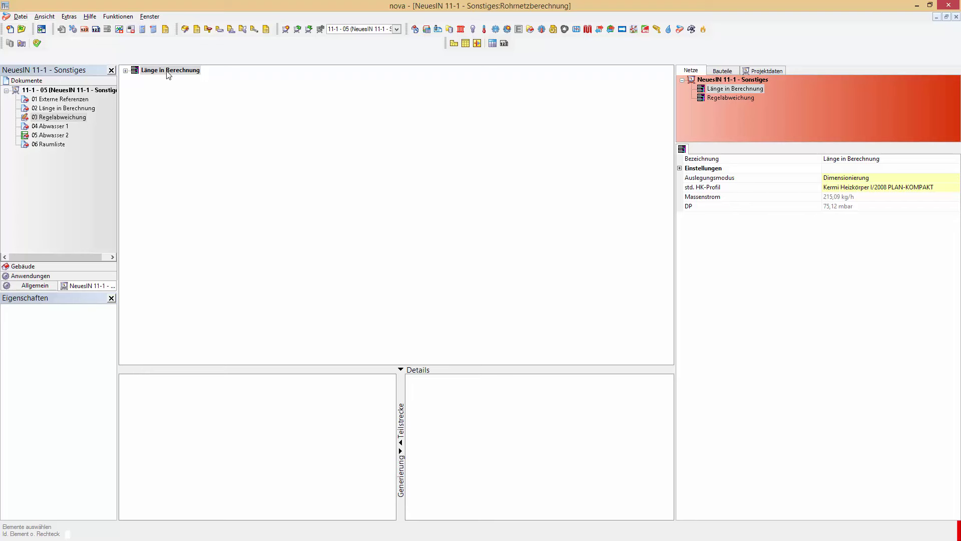
# Step: Expand the Länge in Berechnung network and set XP soll to 1 K on the Vorlaufarmatur of the first supply Heizkörper
pyautogui.click(168, 72)
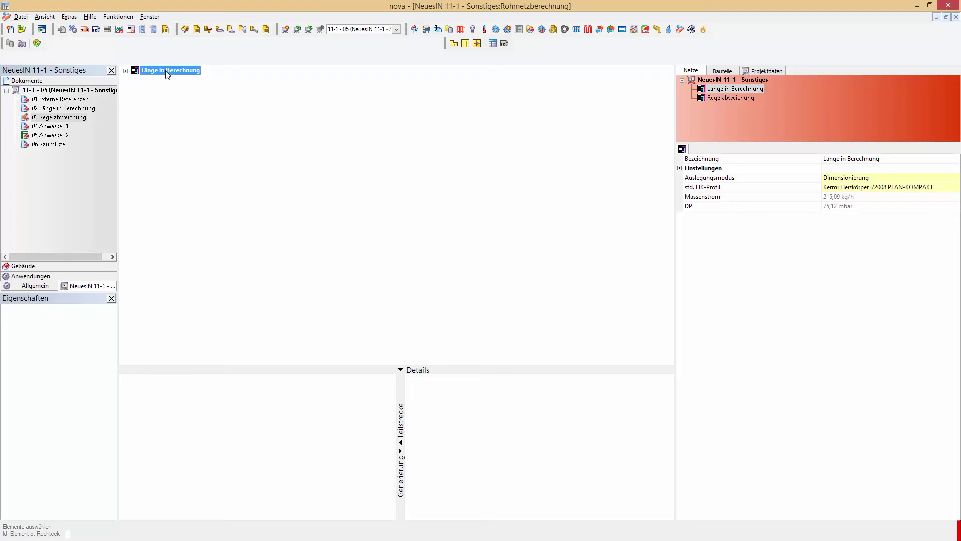
pyautogui.doubleClick(167, 73)
pyautogui.click(216, 115)
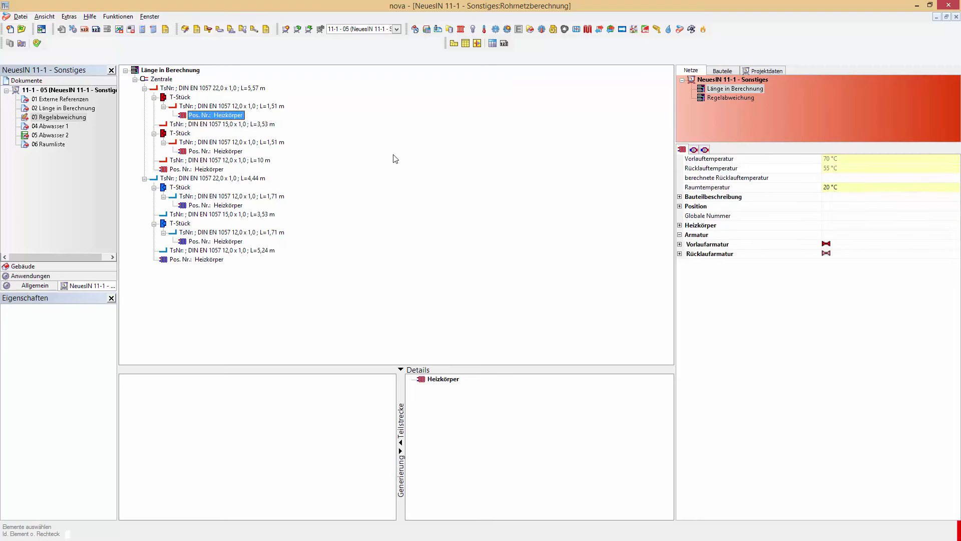
pyautogui.click(681, 245)
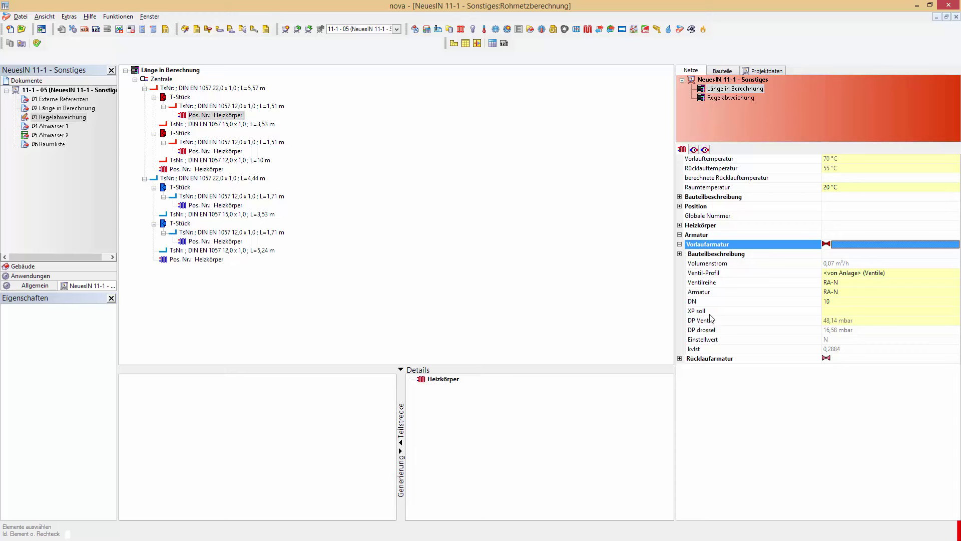
pyautogui.click(836, 314)
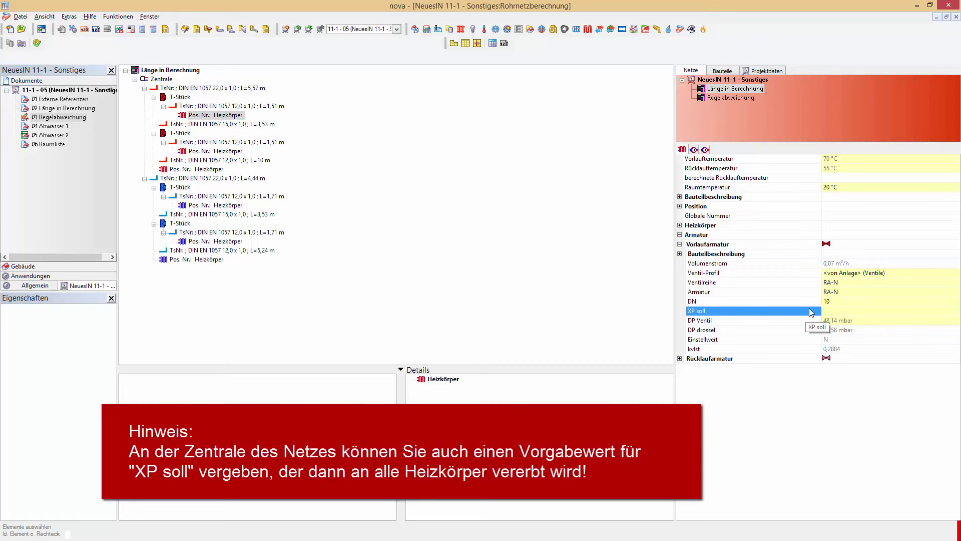
pyautogui.write('1')
pyautogui.press('Return')
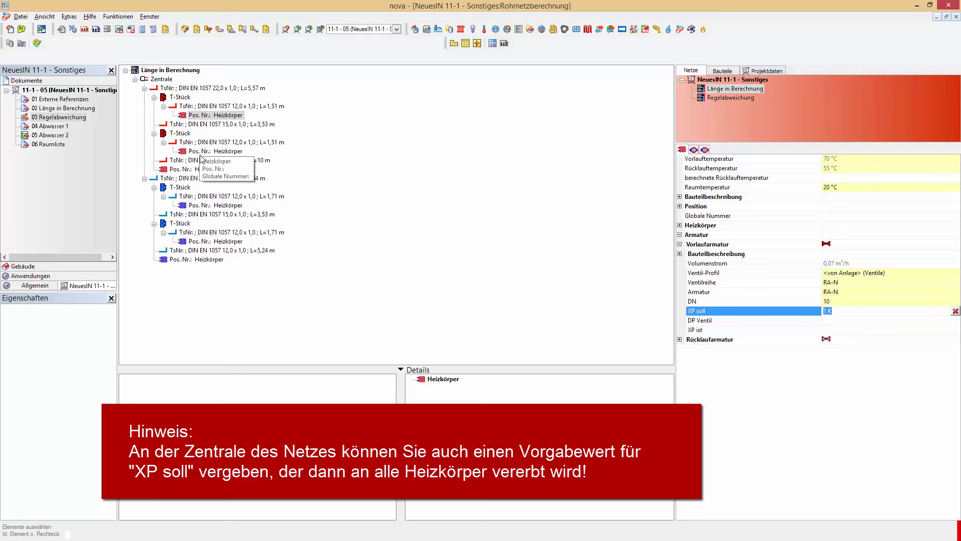
# Step: Set XP soll to 2 K on the Vorlaufarmatur of the second supply Heizkörper
pyautogui.click(203, 152)
pyautogui.click(846, 309)
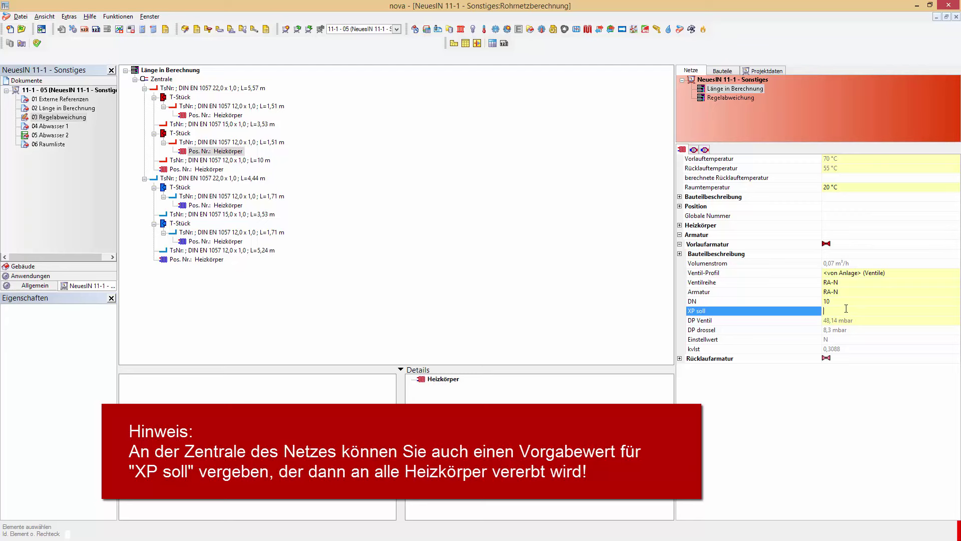
pyautogui.press('Return')
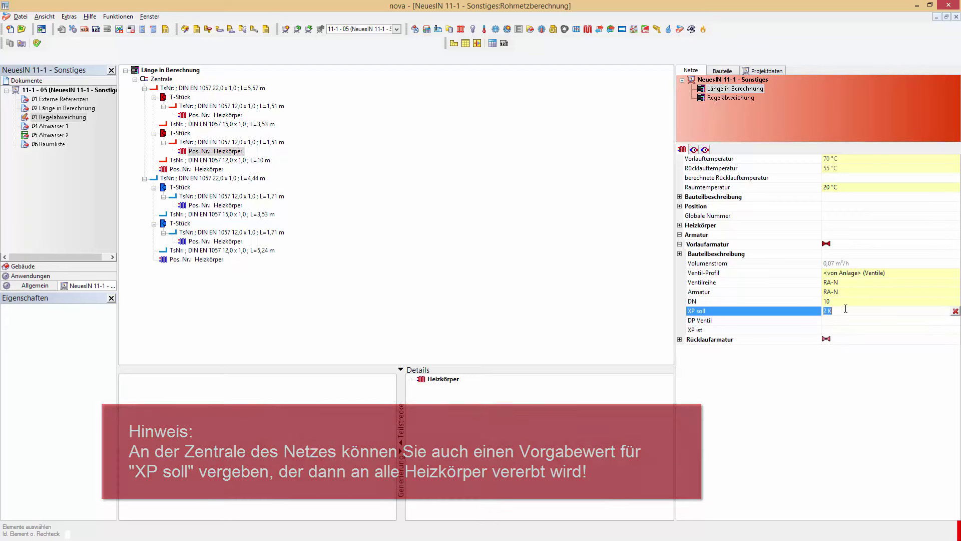
# Step: Calculate the pressure loss with hydraulic balancing and check the valve results of the first supply Heizkörper
pyautogui.rightClick(537, 287)
pyautogui.click(579, 305)
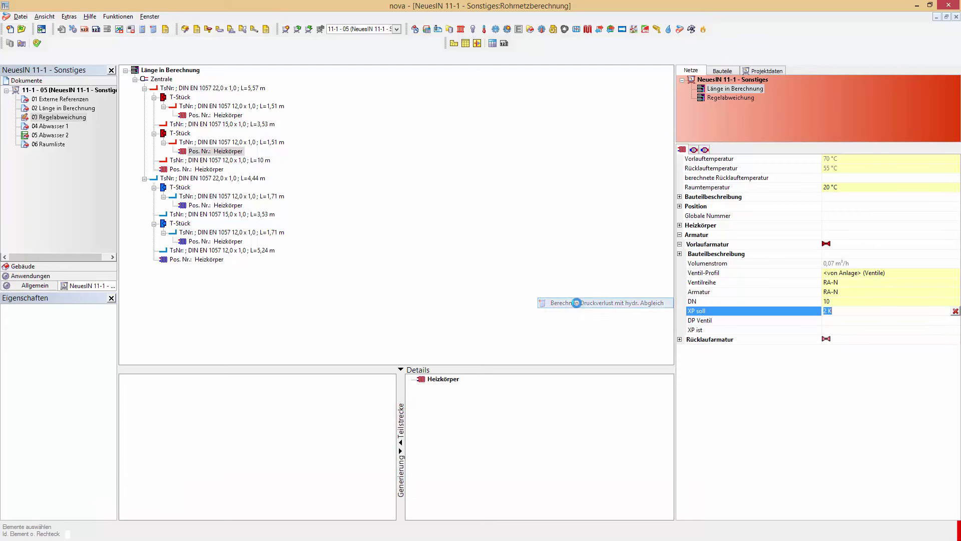
pyautogui.click(514, 267)
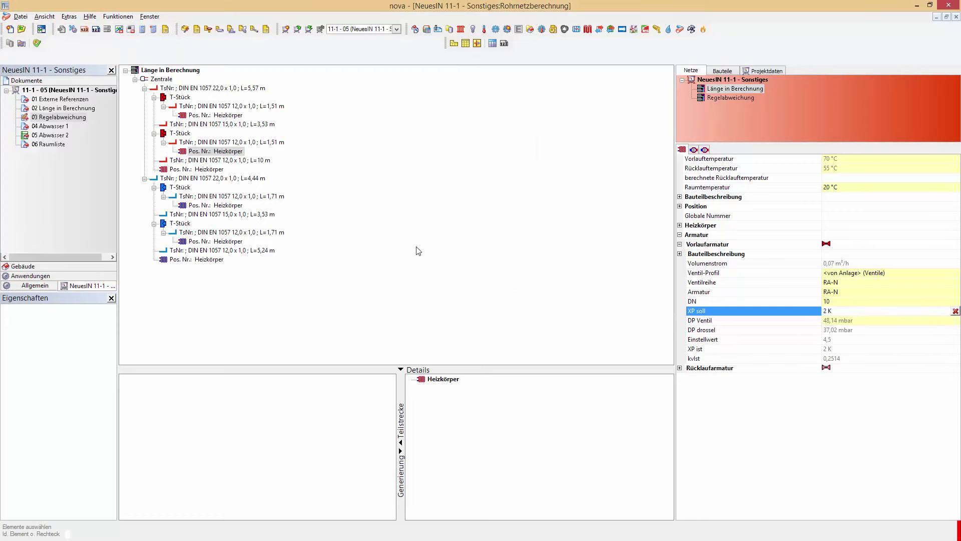
pyautogui.click(216, 115)
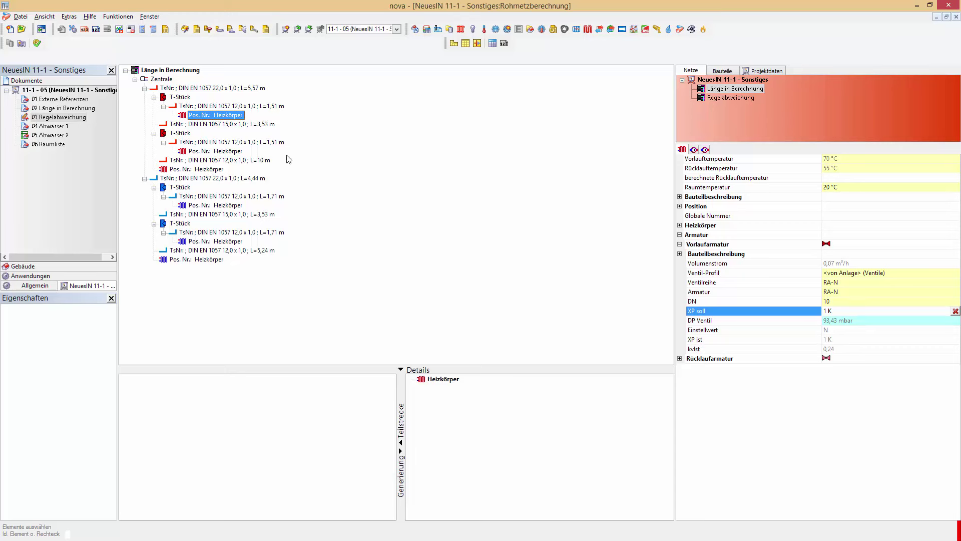
# Step: Set XP soll to 3 K on the Vorlaufarmatur of the second supply Heizkörper
pyautogui.click(249, 151)
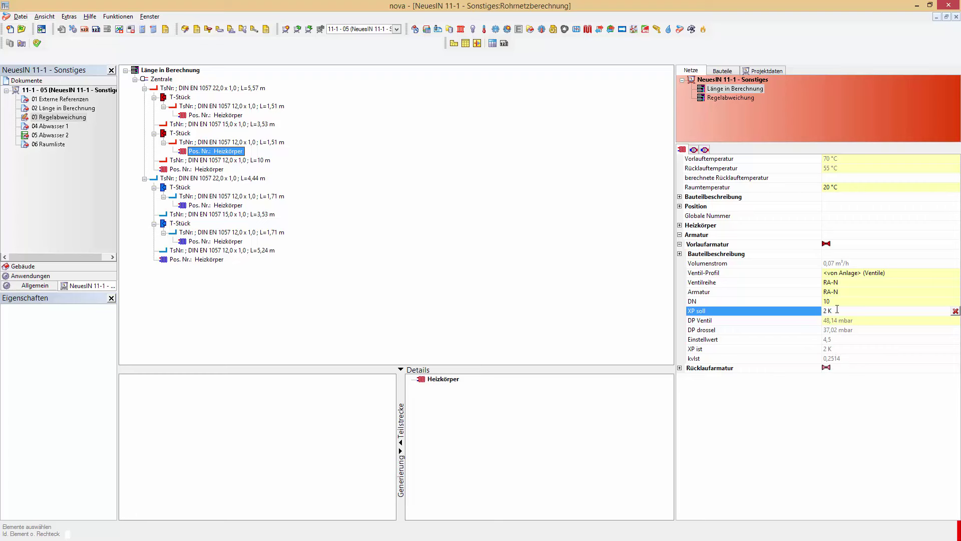
pyautogui.click(785, 311)
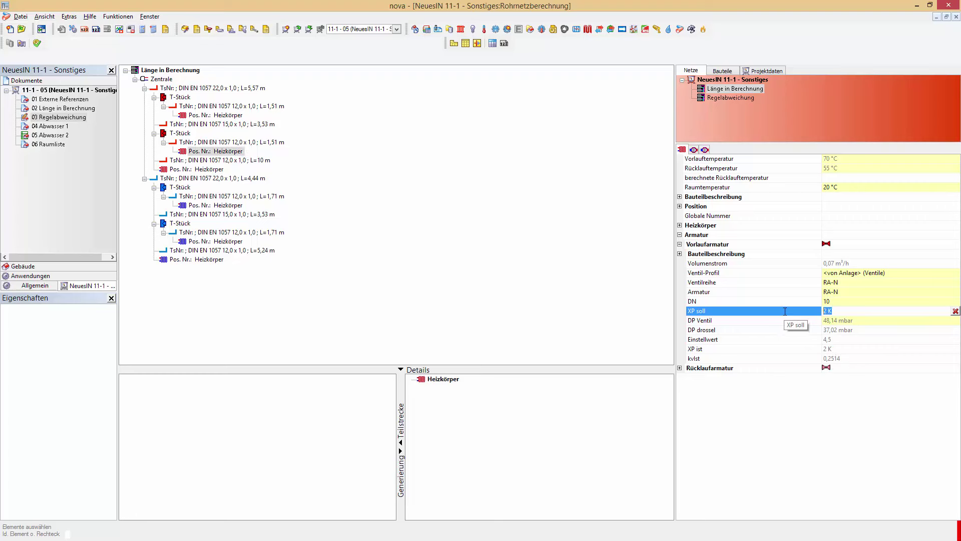
pyautogui.write('3')
pyautogui.press('Return')
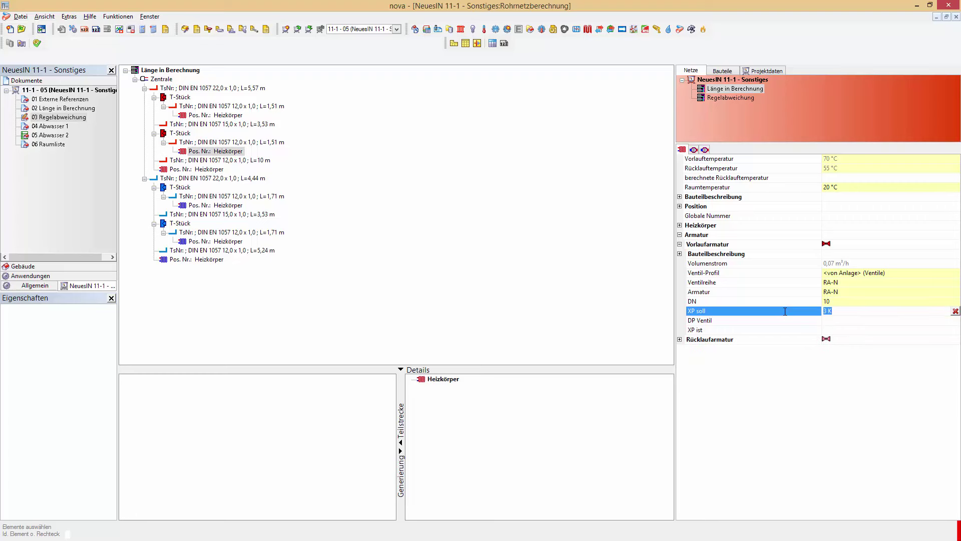
# Step: Recalculate the network's pressure loss with hydraulic balancing and dismiss the message report
pyautogui.rightClick(507, 304)
pyautogui.click(531, 318)
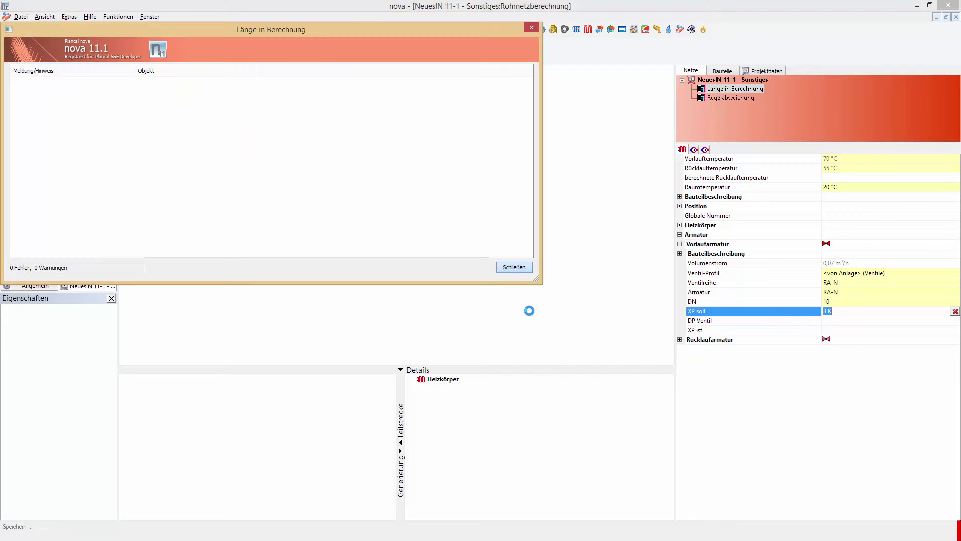
pyautogui.click(522, 268)
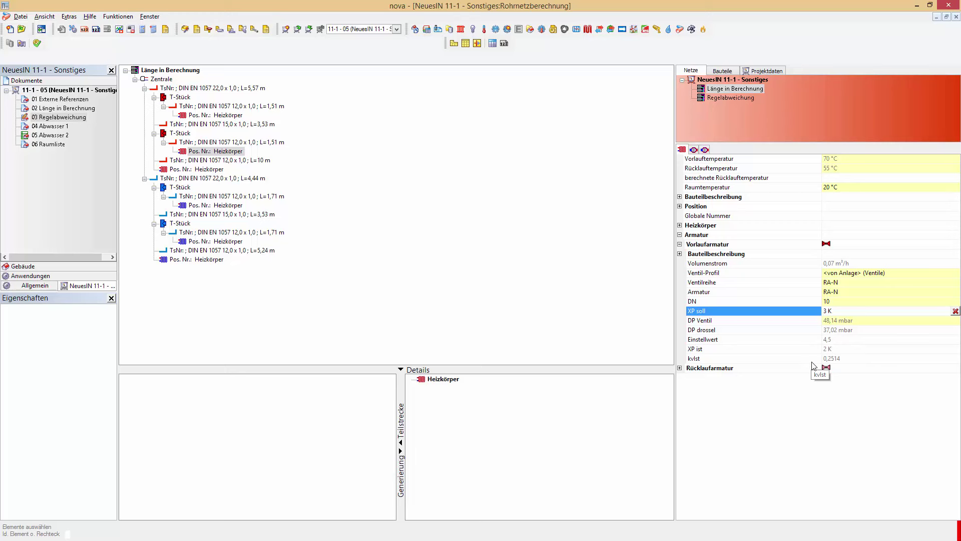
# Step: Close the pipe network calculation and drawing 03 Regelabweichung, and open drawing 04 Abwasser 1
pyautogui.click(958, 19)
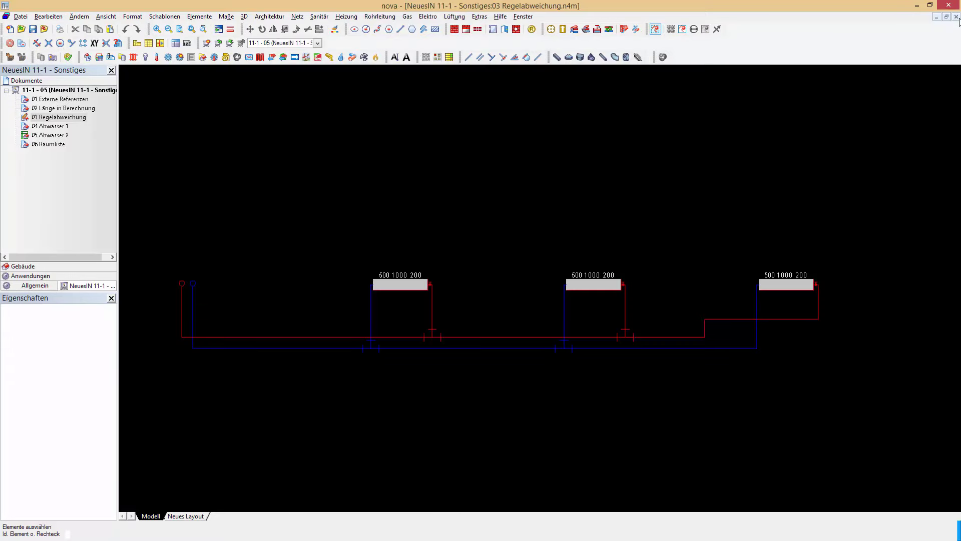
pyautogui.click(956, 16)
pyautogui.doubleClick(64, 126)
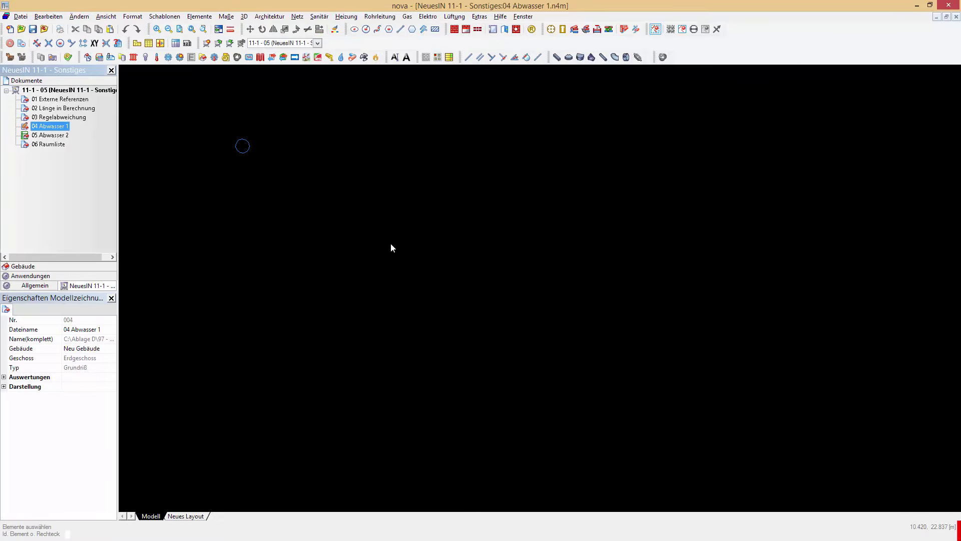
# Step: Examine the rainwater outlet's properties in a widened properties view, focusing on its Regenwasserlast setting
pyautogui.click(247, 149)
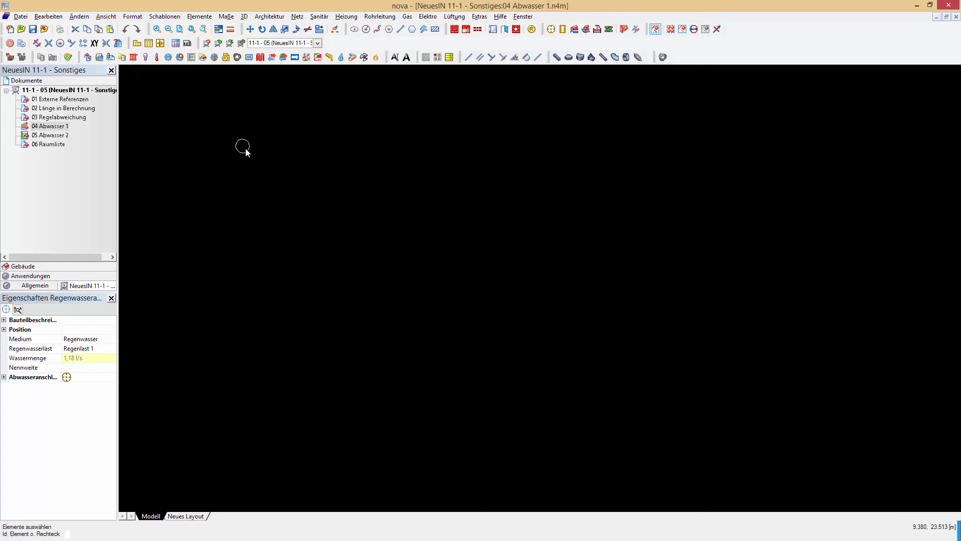
pyautogui.scroll(3, 247, 150)
pyautogui.moveTo(247, 150); pyautogui.dragTo(313, 215)
pyautogui.moveTo(118, 203); pyautogui.dragTo(169, 201)
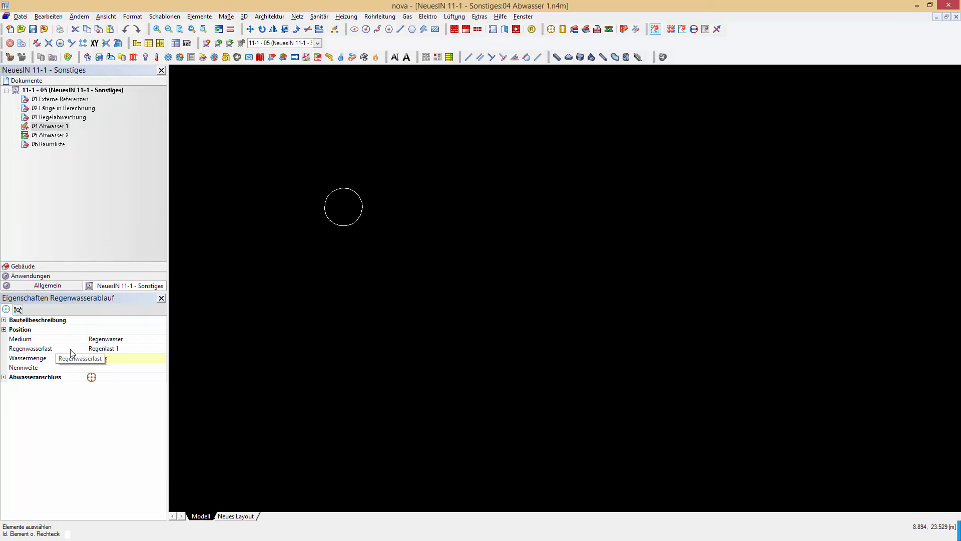
pyautogui.click(131, 349)
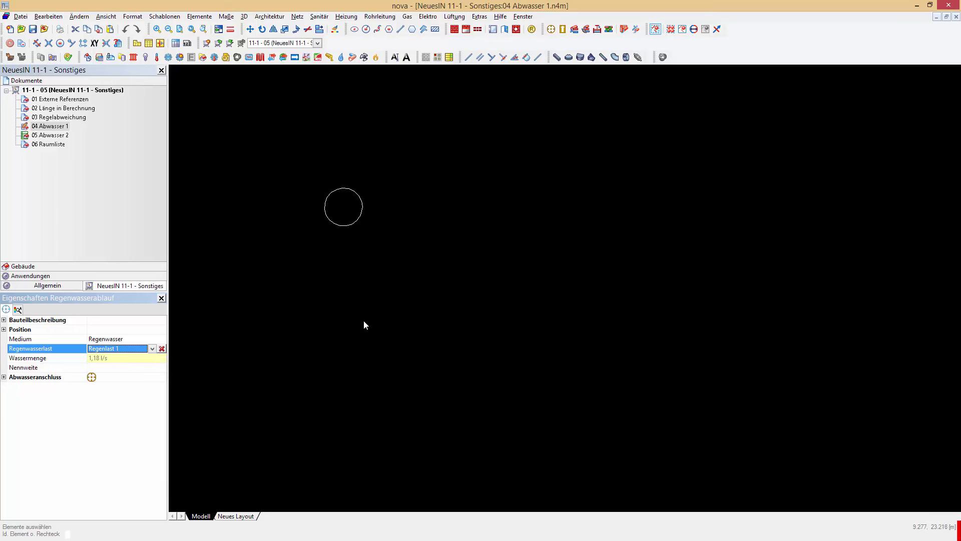
# Step: Close drawing 04 Abwasser 1 and open the riser diagram 05 Abwasser 2
pyautogui.click(957, 16)
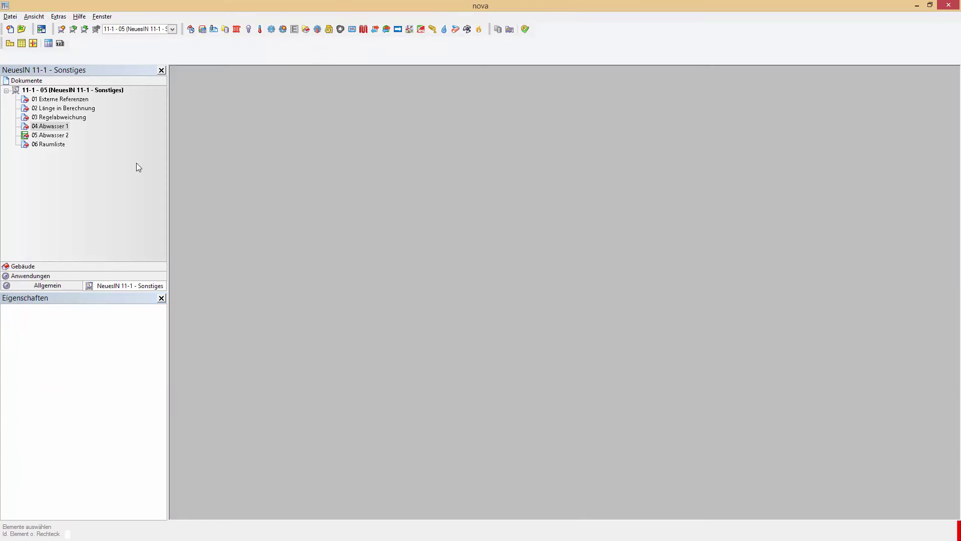
pyautogui.doubleClick(50, 135)
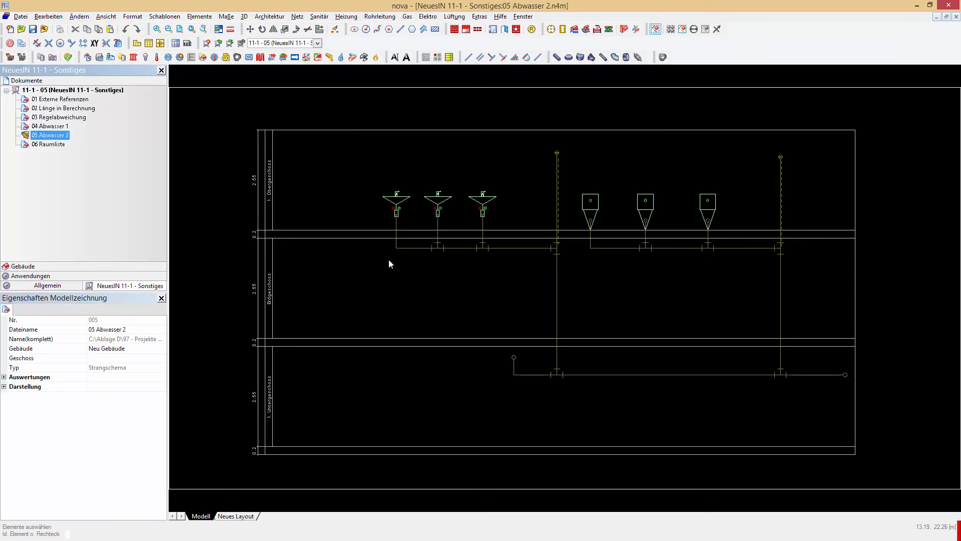
pyautogui.scroll(3, 597, 296)
pyautogui.scroll(2, 597, 299)
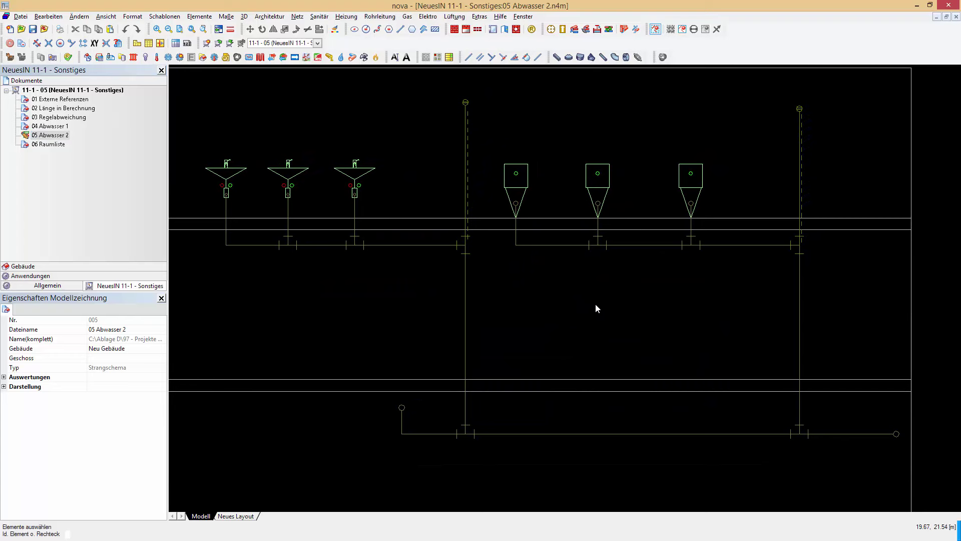
# Step: Chamfer the whole wastewater network with a Fase of 4 mm, starting from the pipe at the collection point
pyautogui.click(466, 295)
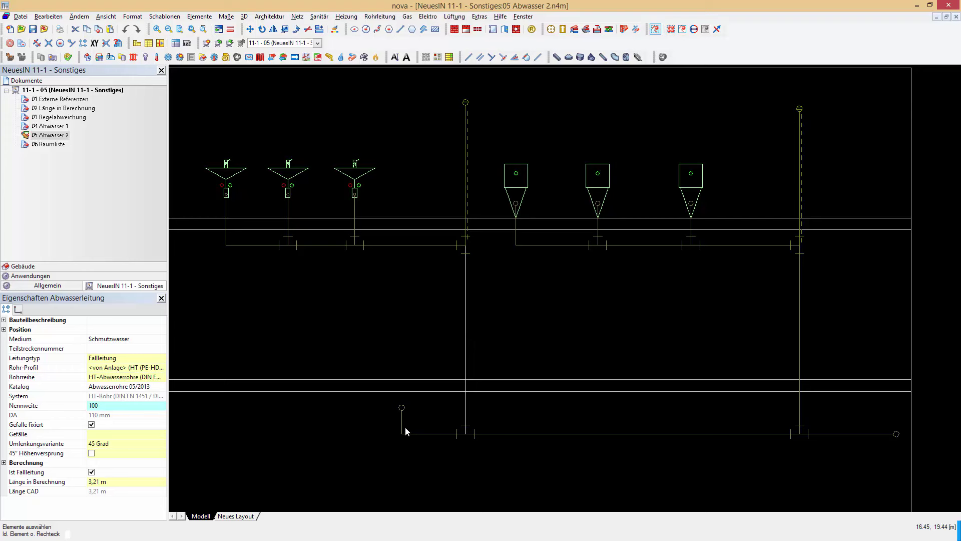
pyautogui.click(897, 435)
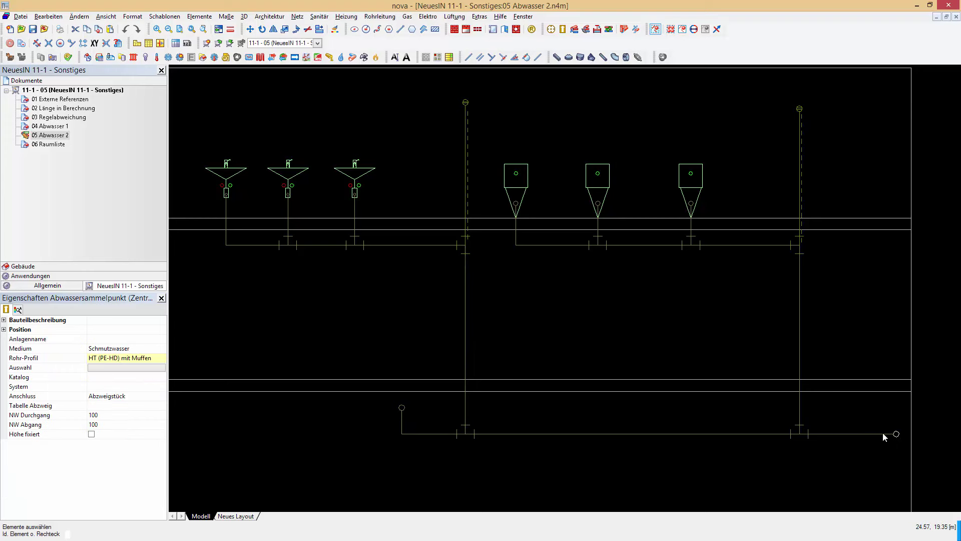
pyautogui.rightClick(883, 434)
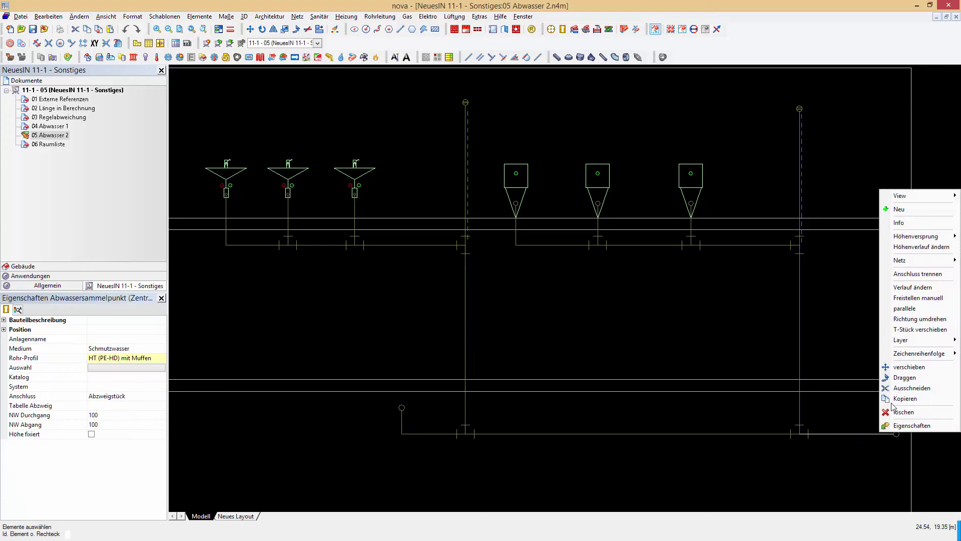
pyautogui.moveTo(917, 258)
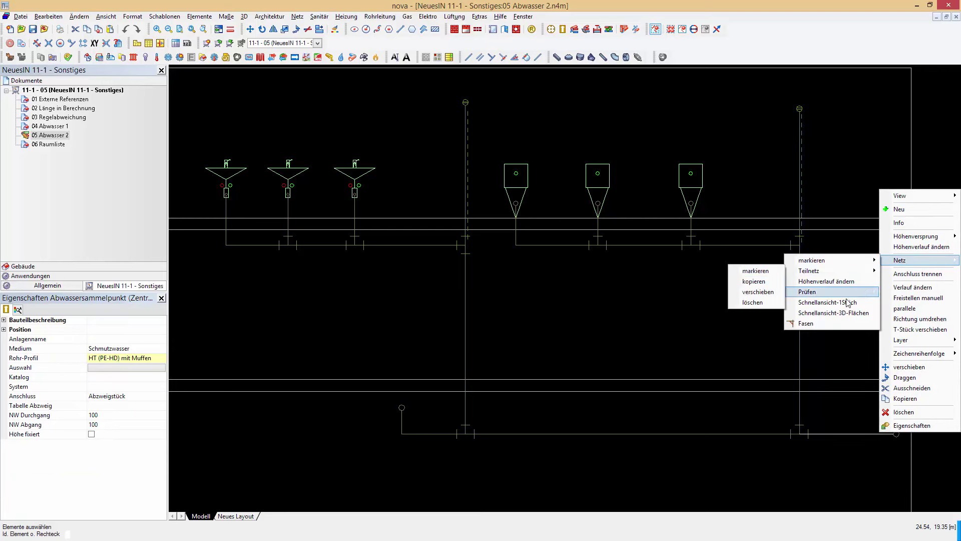
pyautogui.click(840, 324)
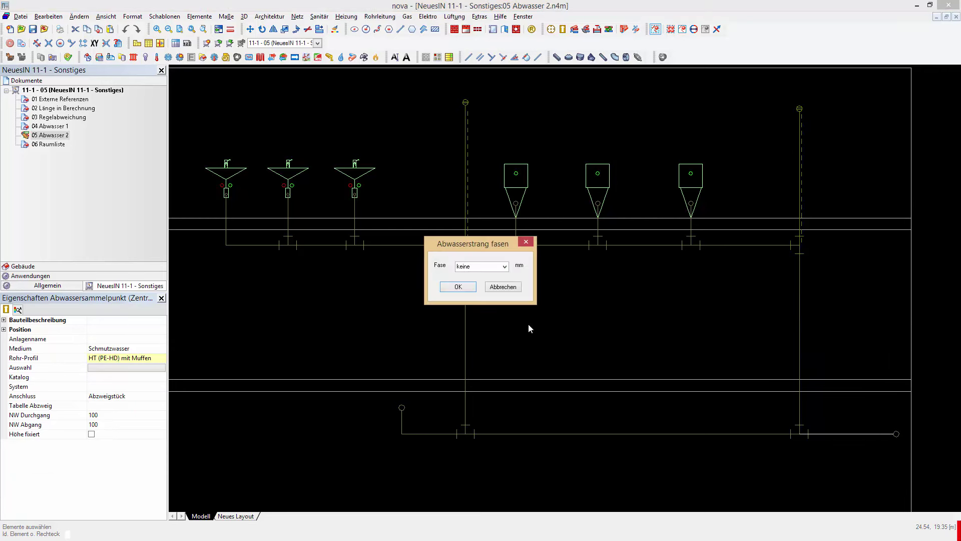
pyautogui.click(505, 267)
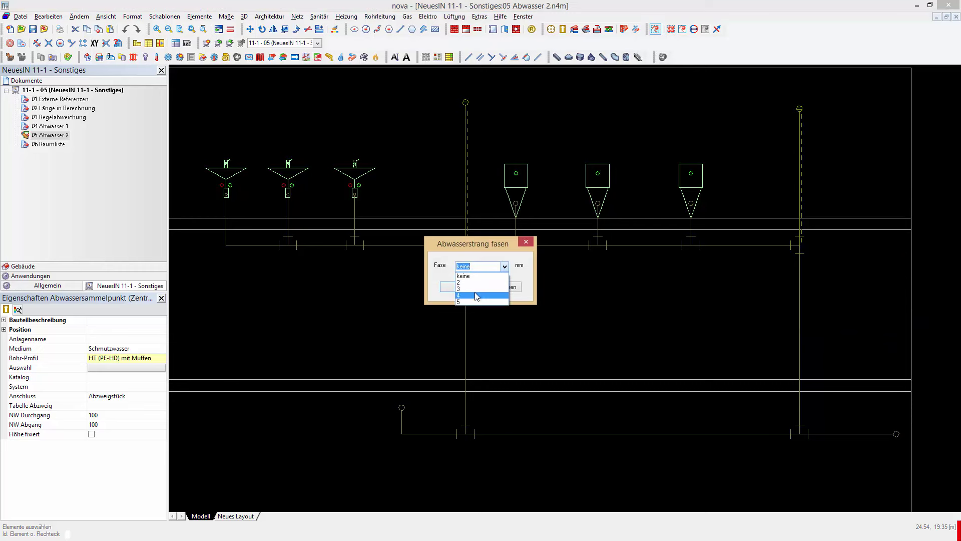
pyautogui.click(456, 293)
pyautogui.click(457, 287)
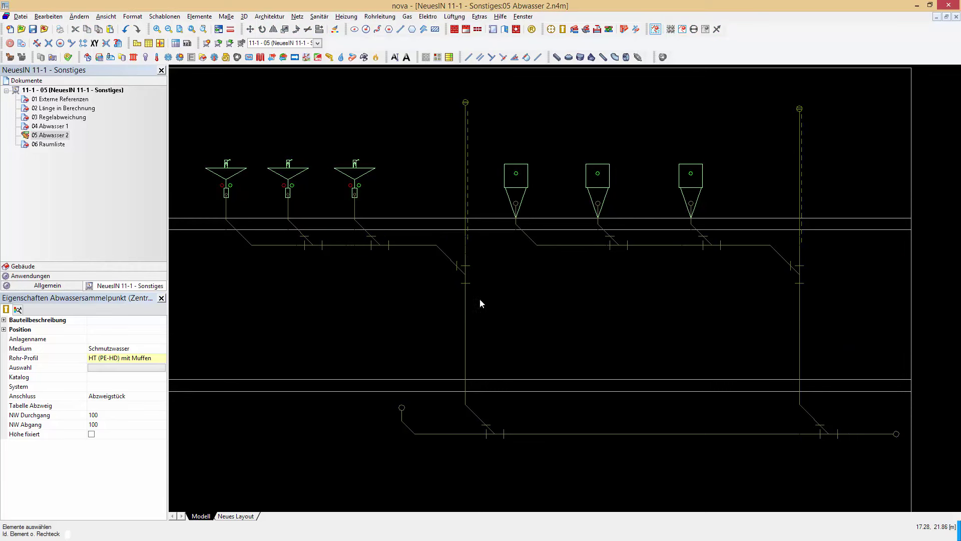
# Step: Inspect the properties of the WC drainage object, the washbasin downpipe and the WC's connecting pipe in the basement run
pyautogui.scroll(-3, 533, 249)
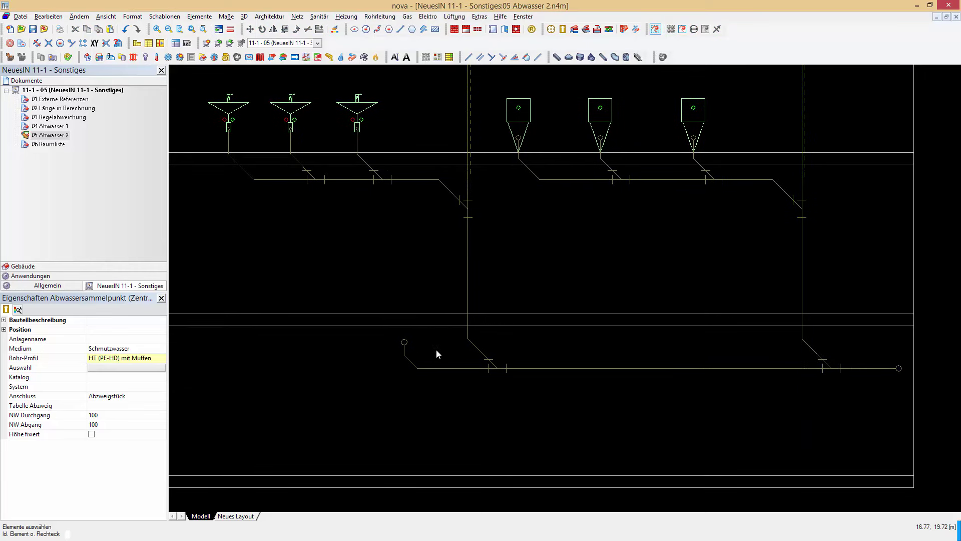
pyautogui.scroll(2, 426, 379)
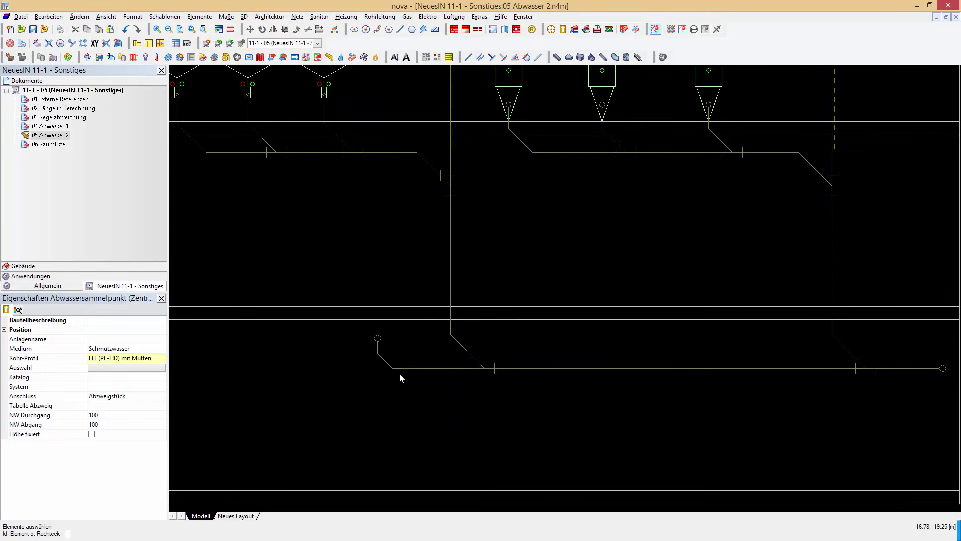
pyautogui.click(382, 343)
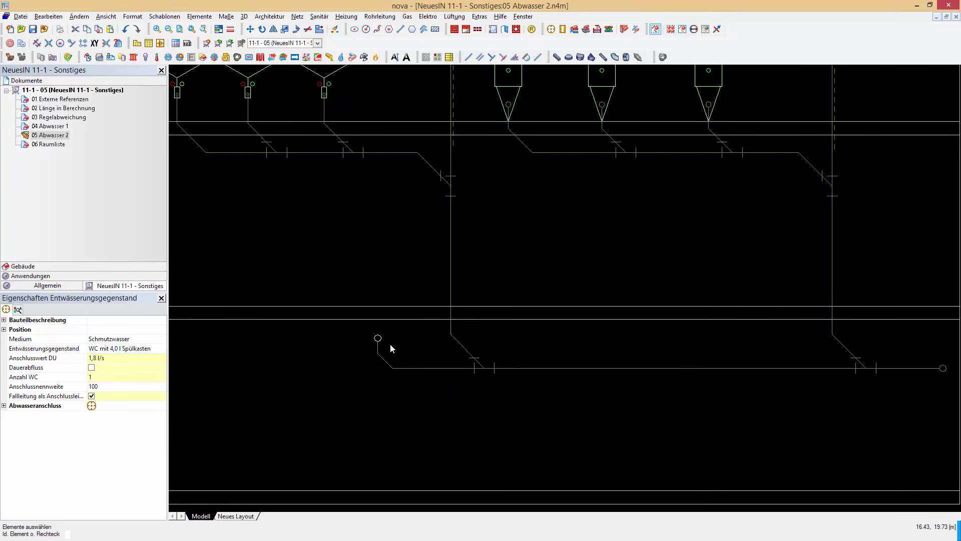
pyautogui.click(451, 273)
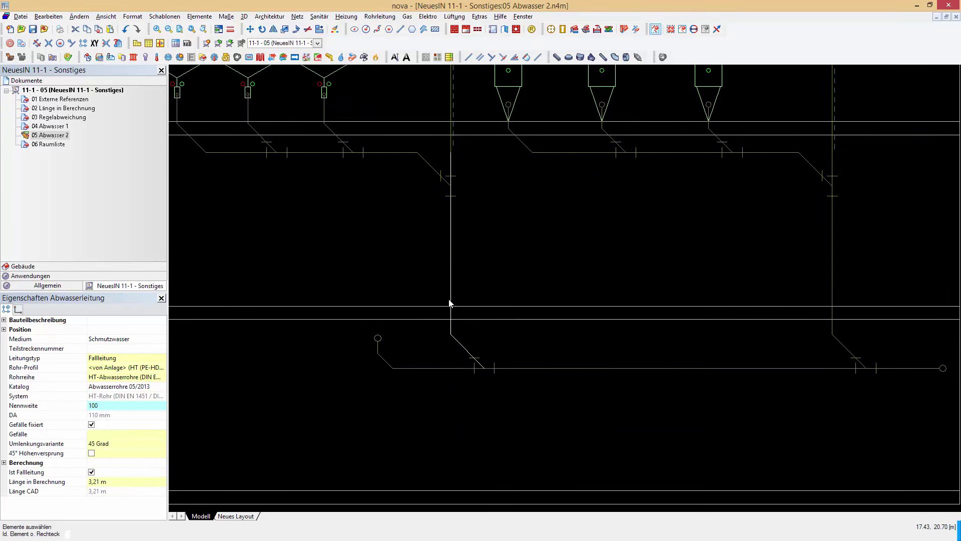
pyautogui.click(377, 347)
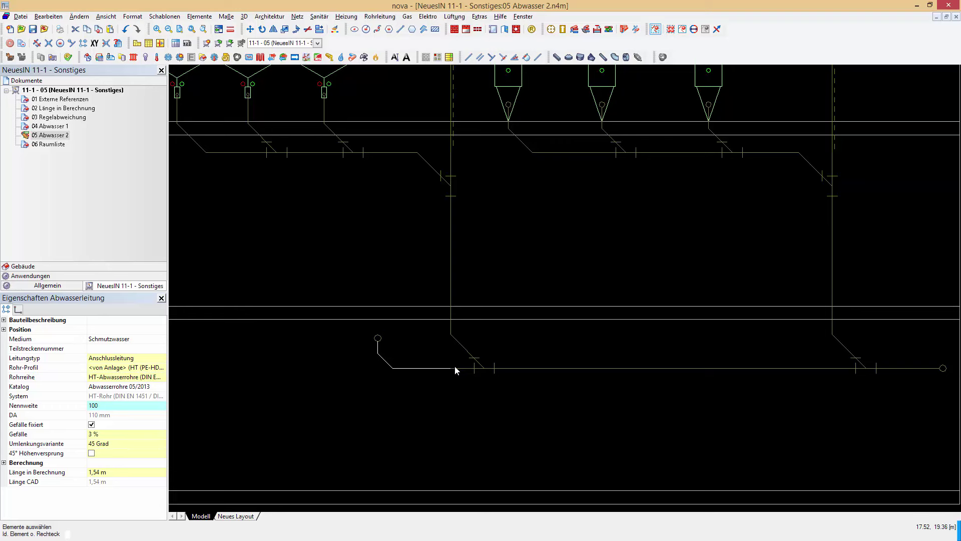
# Step: Open the wastewater calculation and expand the complete network tree of 05 Abwasser 2 down to the WC connection
pyautogui.click(330, 57)
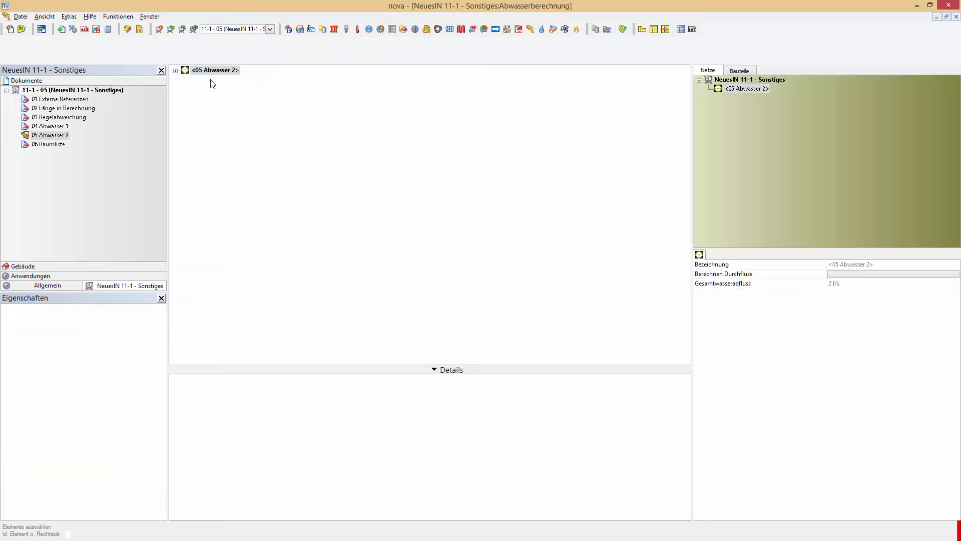
pyautogui.rightClick(210, 71)
pyautogui.click(223, 77)
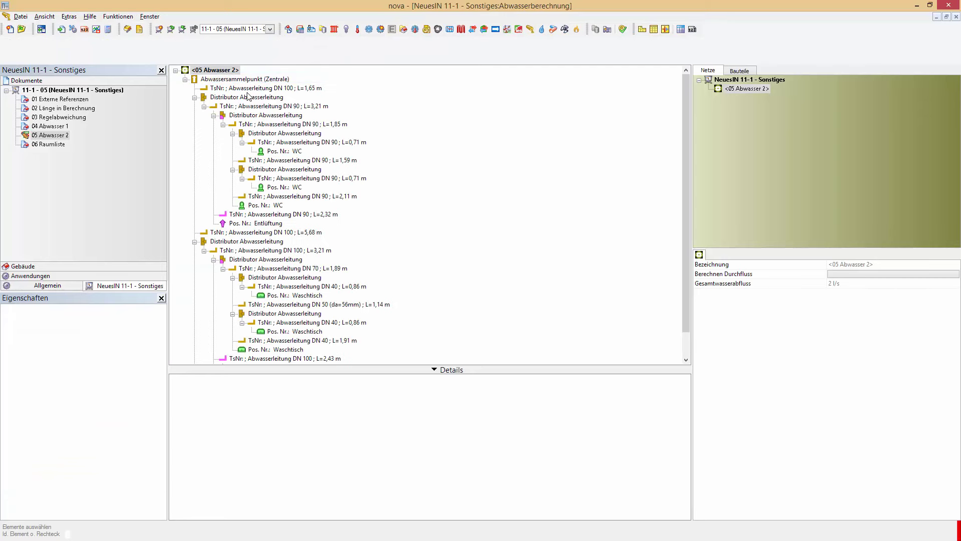
pyautogui.moveTo(690, 210); pyautogui.dragTo(695, 235)
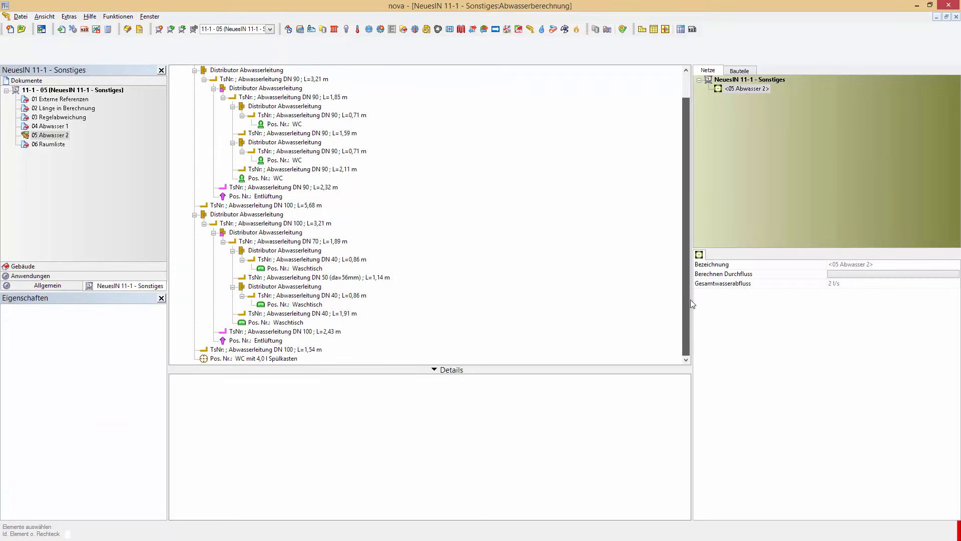
# Step: Compare the calculation properties of the washbasin downpipe and the WC connecting pipe, focusing on wastewater flow and nominal width
pyautogui.click(251, 223)
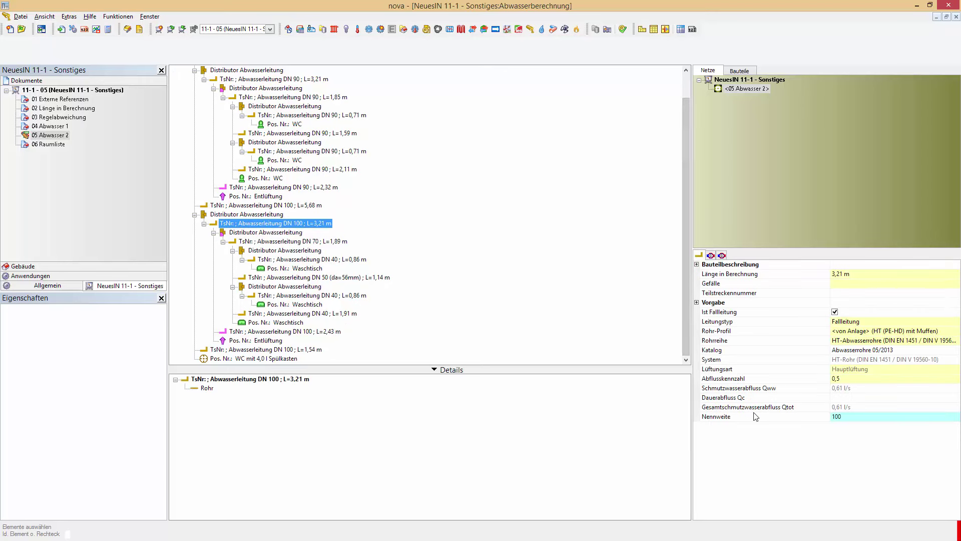
pyautogui.click(281, 350)
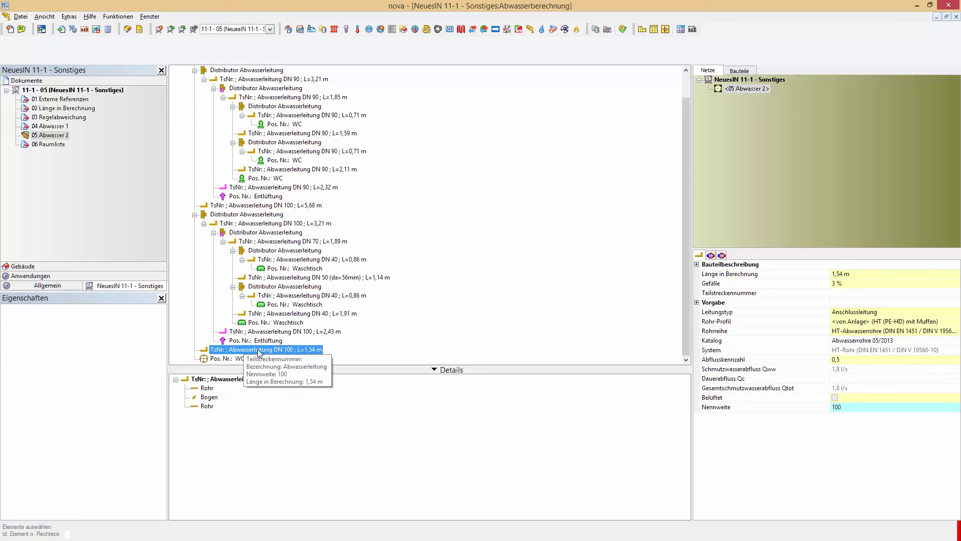
pyautogui.click(231, 224)
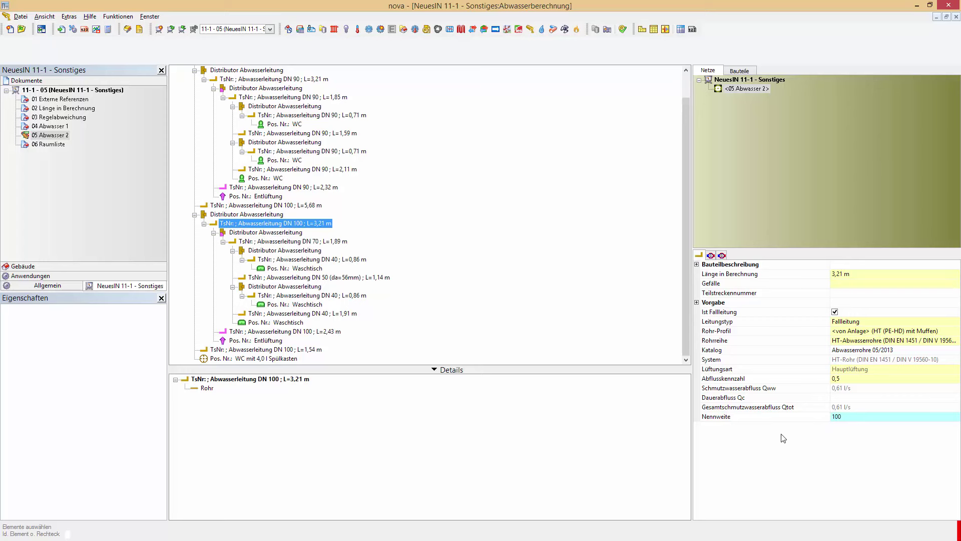
pyautogui.scroll(1, 571, 393)
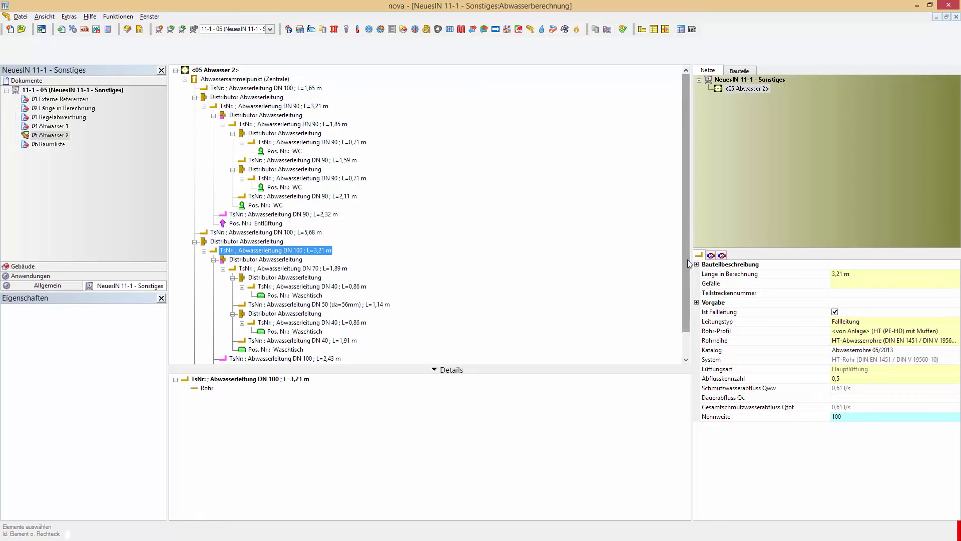
pyautogui.scroll(-1, 677, 238)
# Step: Set the Leitungsanbindung of the 1,54 m WC connecting pipe to Anschluss an Grundleitung in its expanded Vorgabe properties
pyautogui.click(260, 351)
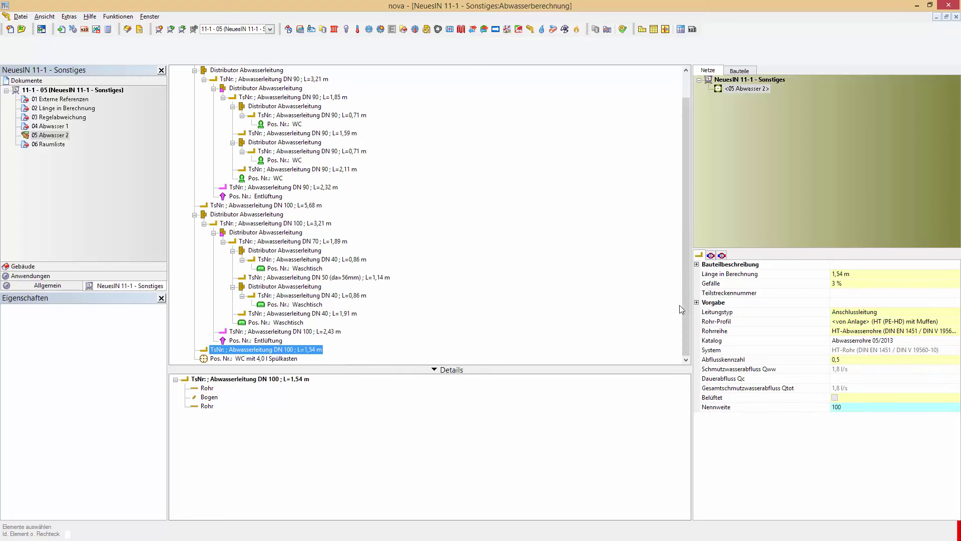
pyautogui.click(697, 303)
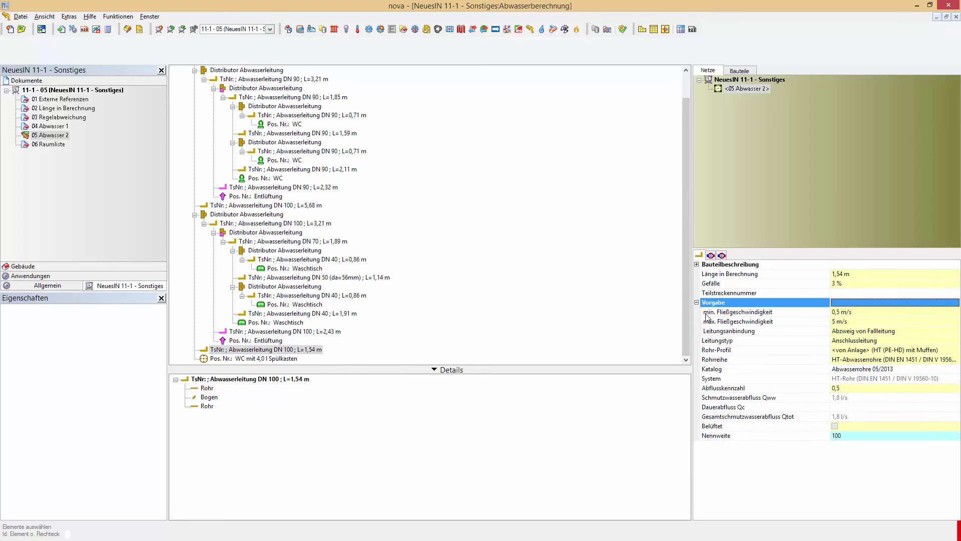
pyautogui.moveTo(874, 334)
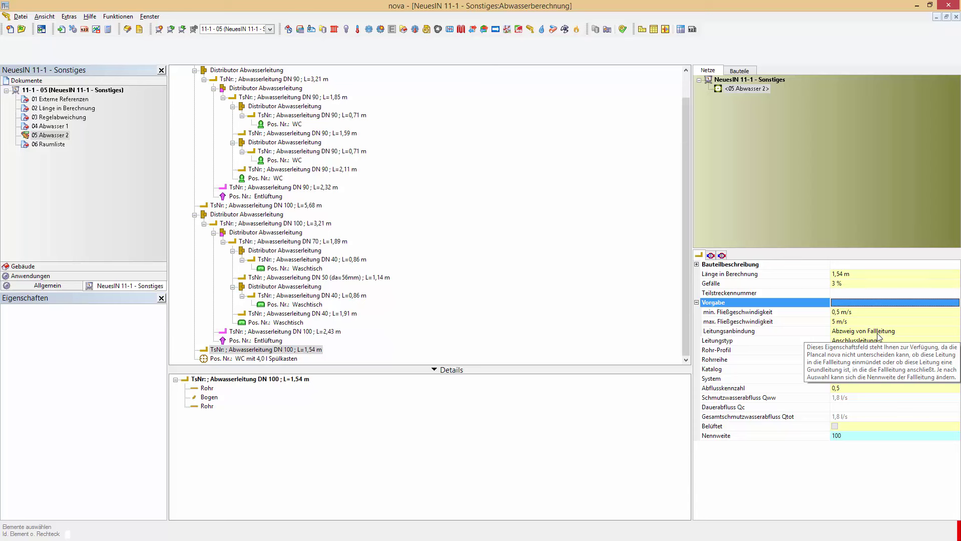
pyautogui.click(955, 333)
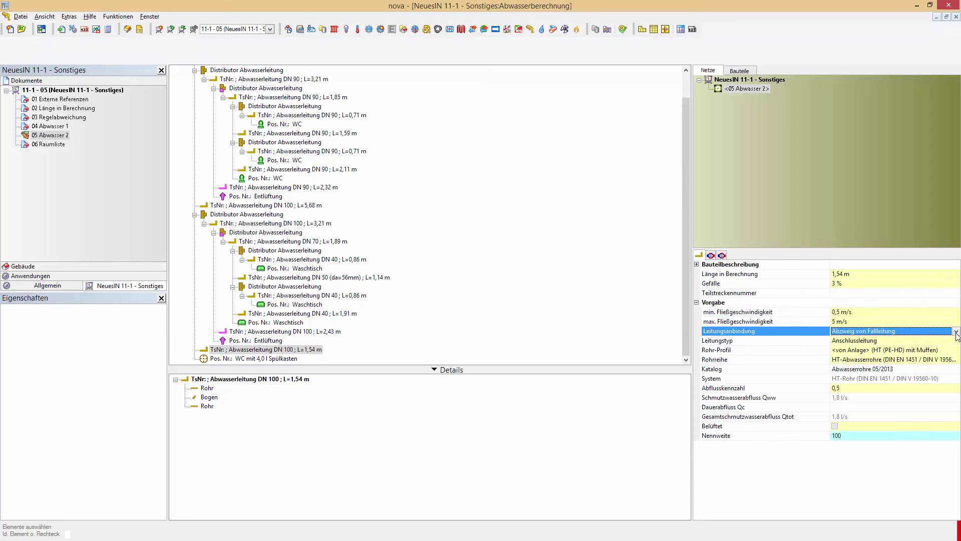
pyautogui.click(956, 332)
pyautogui.click(934, 352)
# Step: Recalculate the wastewater network, dismiss the calculation report and check the washbasin downpipe's nominal width
pyautogui.rightClick(615, 306)
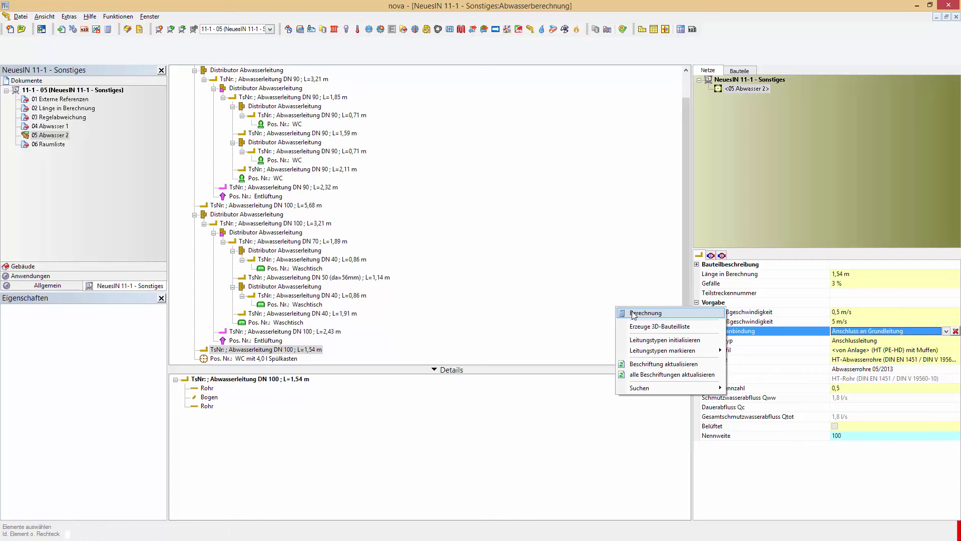
pyautogui.click(633, 315)
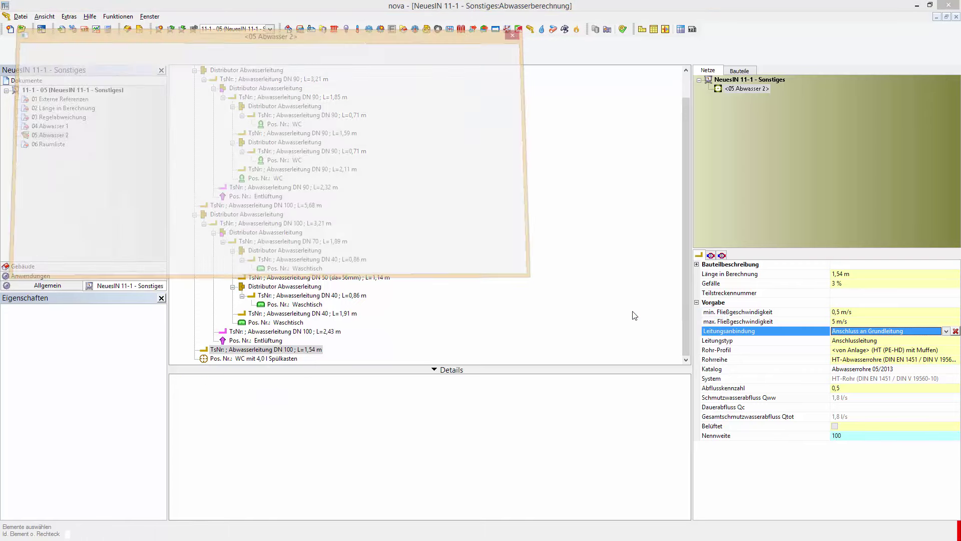
pyautogui.click(525, 269)
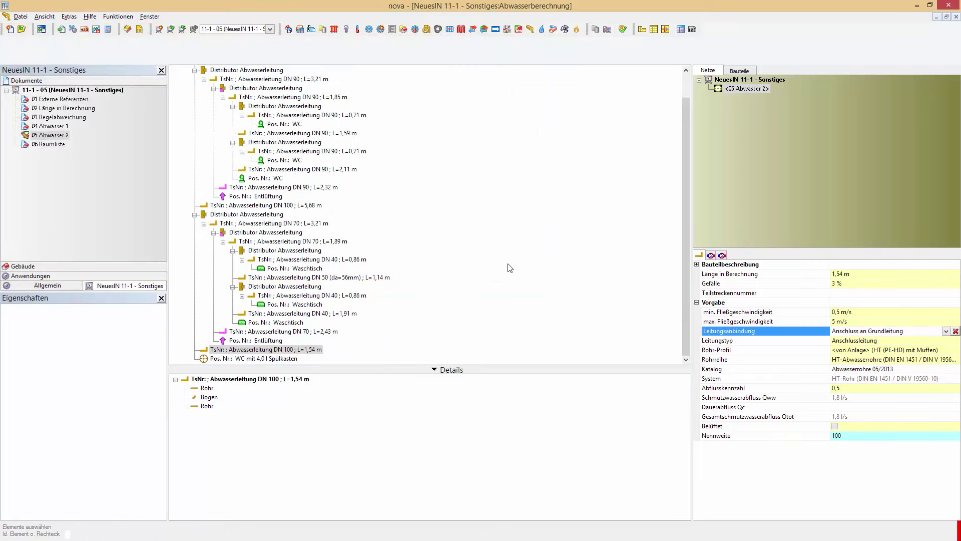
pyautogui.click(251, 224)
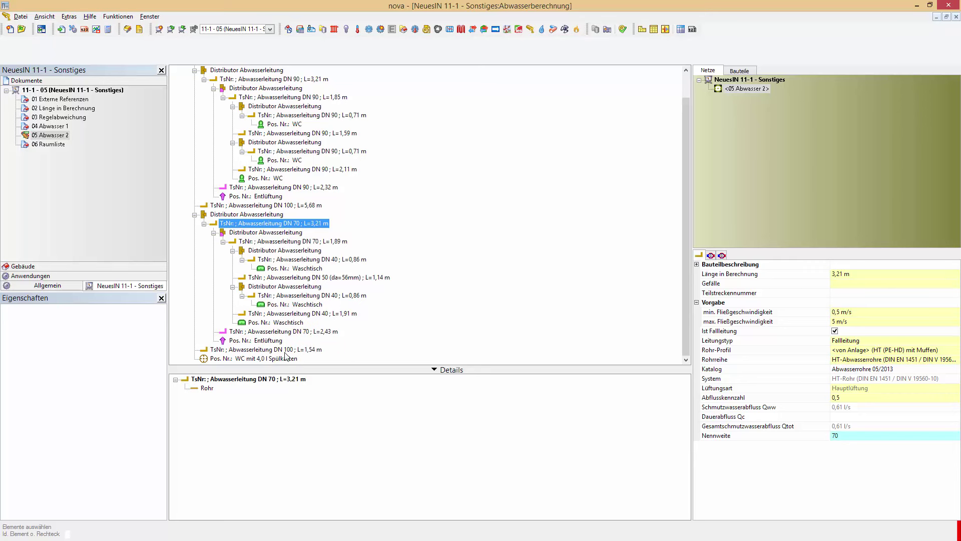
# Step: Close the wastewater calculation and examine the nominal widths of the WC connecting pipe and the washbasin downpipe in the riser diagram
pyautogui.click(956, 18)
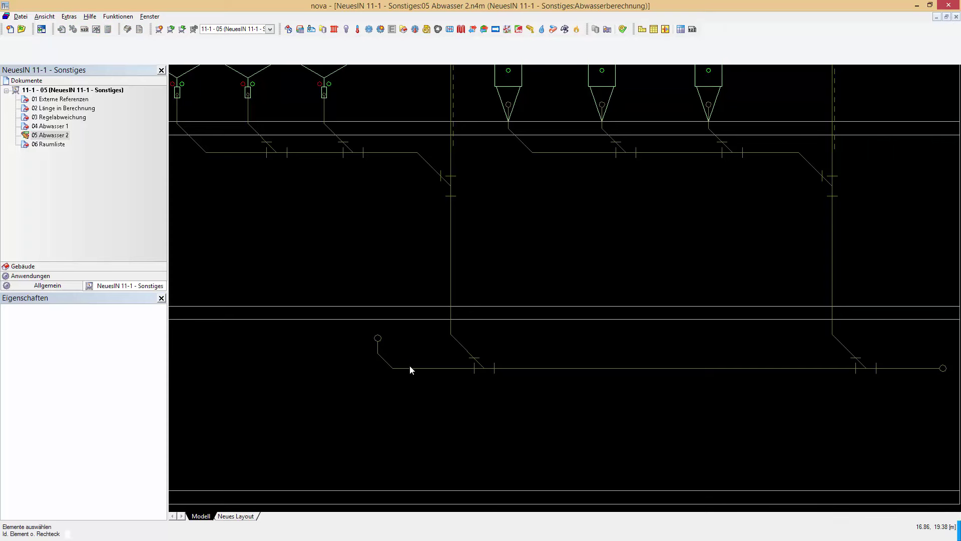
pyautogui.click(409, 368)
pyautogui.scroll(-2, 419, 383)
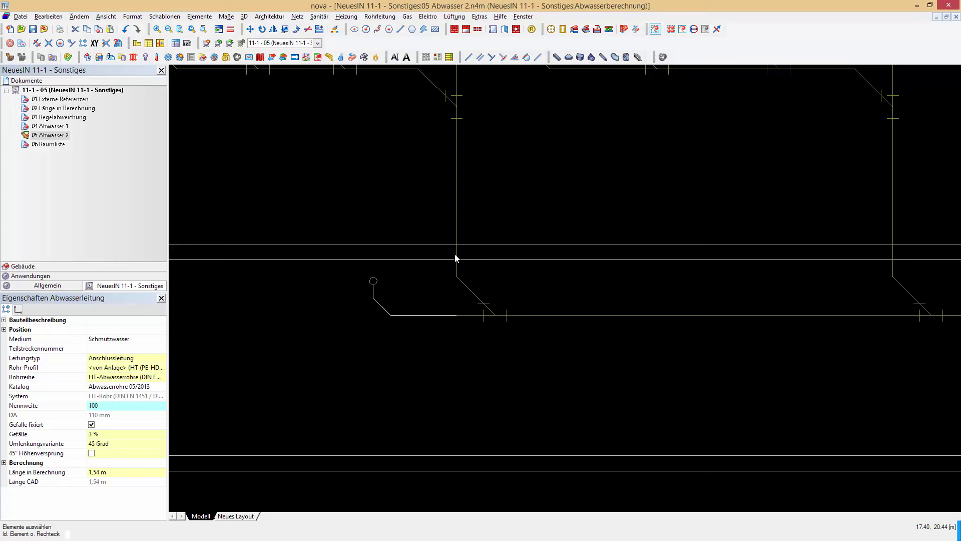
pyautogui.click(458, 234)
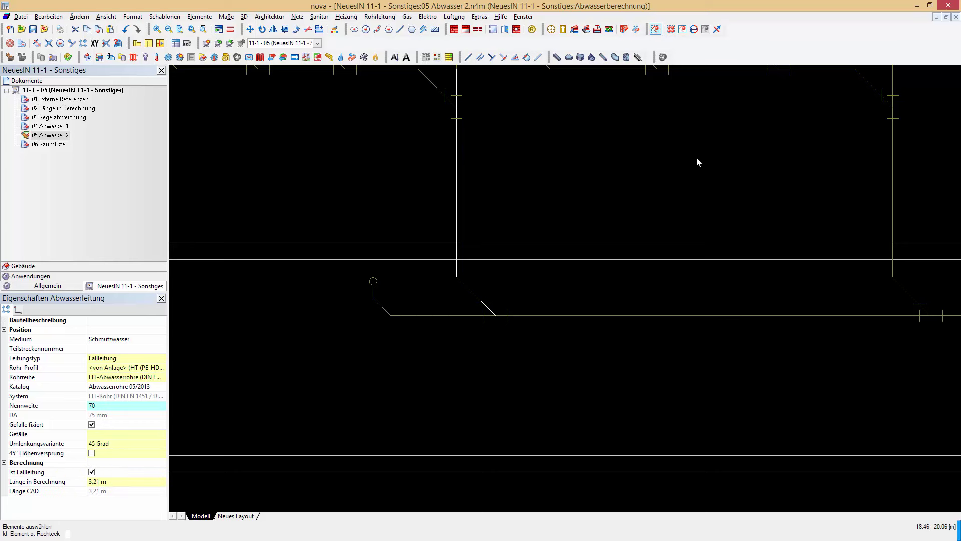
# Step: Close drawing 05 Abwasser 2 and open the floor plan 06 Raumliste
pyautogui.click(957, 17)
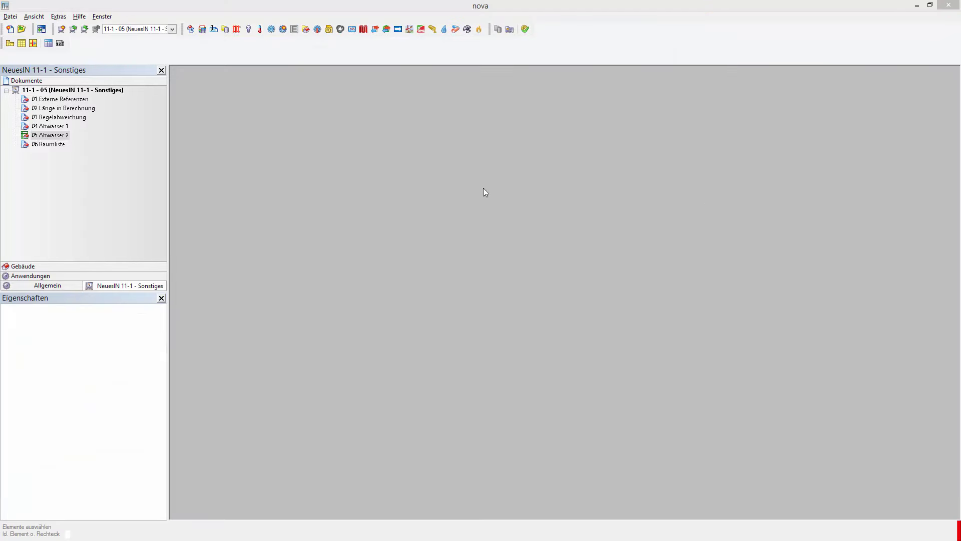
pyautogui.doubleClick(48, 144)
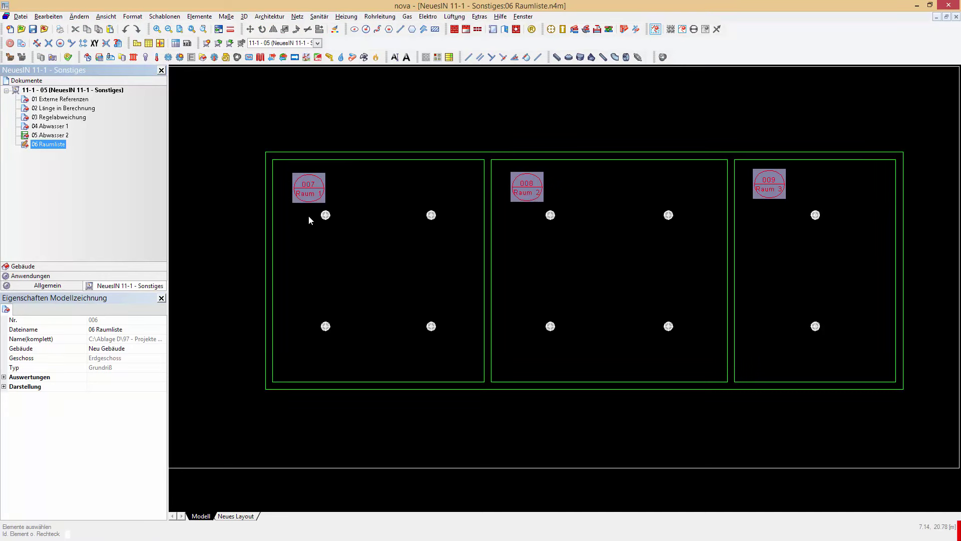
# Step: Examine the properties of the air valves in Raum 1 and Raum 2, including the Bemerkung under Bauteilbeschreibung
pyautogui.click(332, 216)
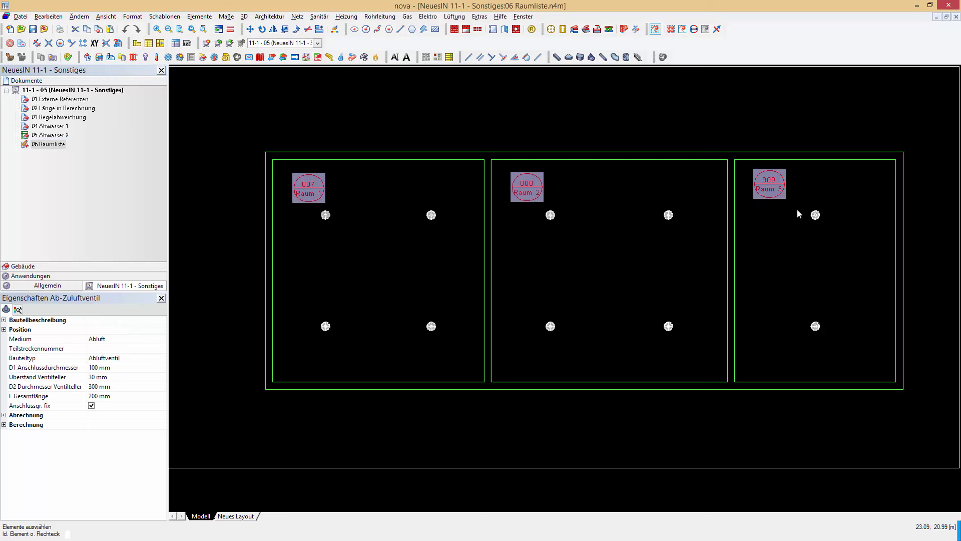
pyautogui.click(325, 327)
pyautogui.click(4, 320)
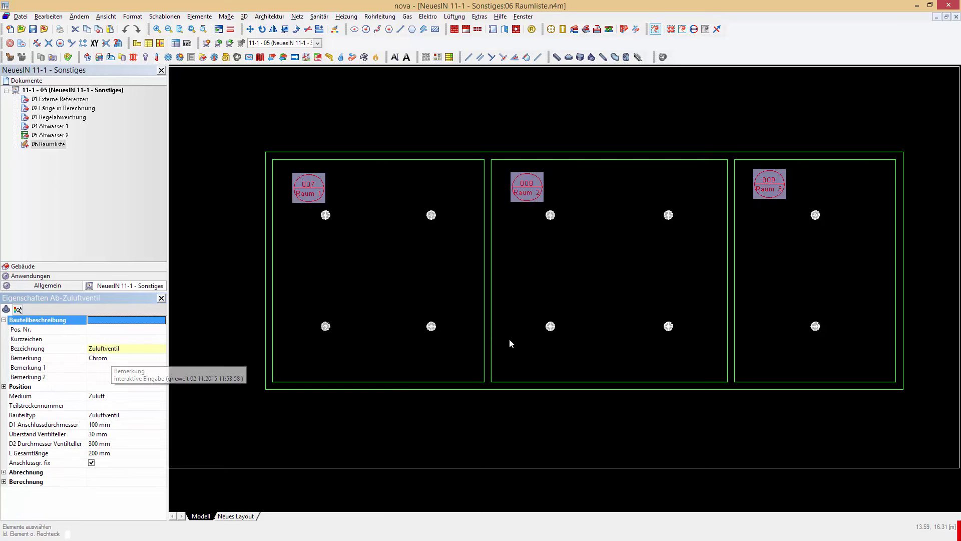
pyautogui.click(550, 327)
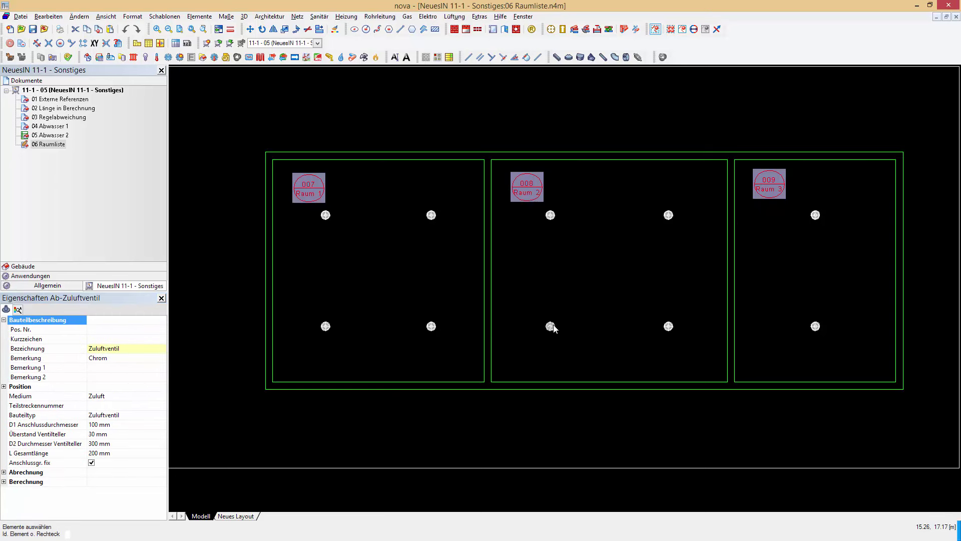
# Step: Check the Bemerkung of the air valve in Raum 3, and open the room list with the components imported from drawing 06 Raumliste
pyautogui.click(816, 326)
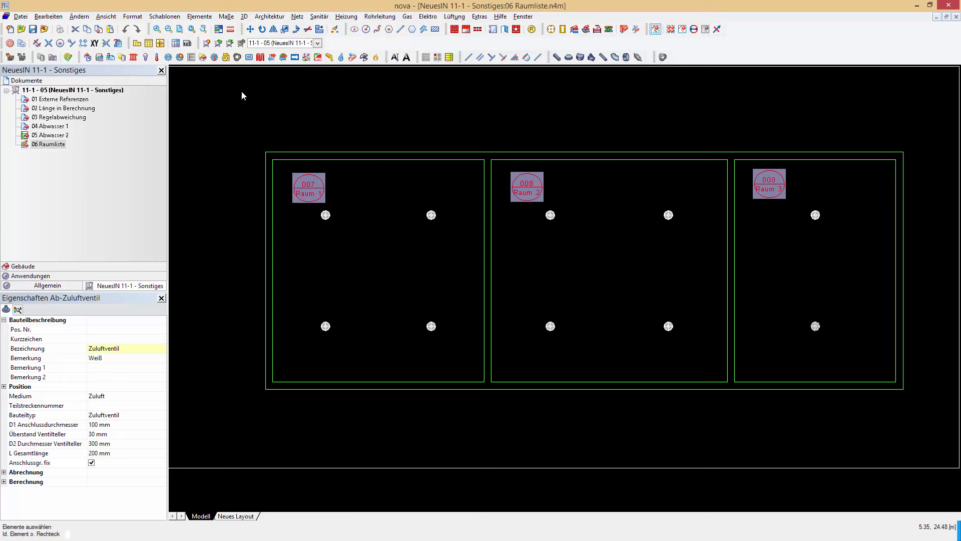
pyautogui.click(227, 58)
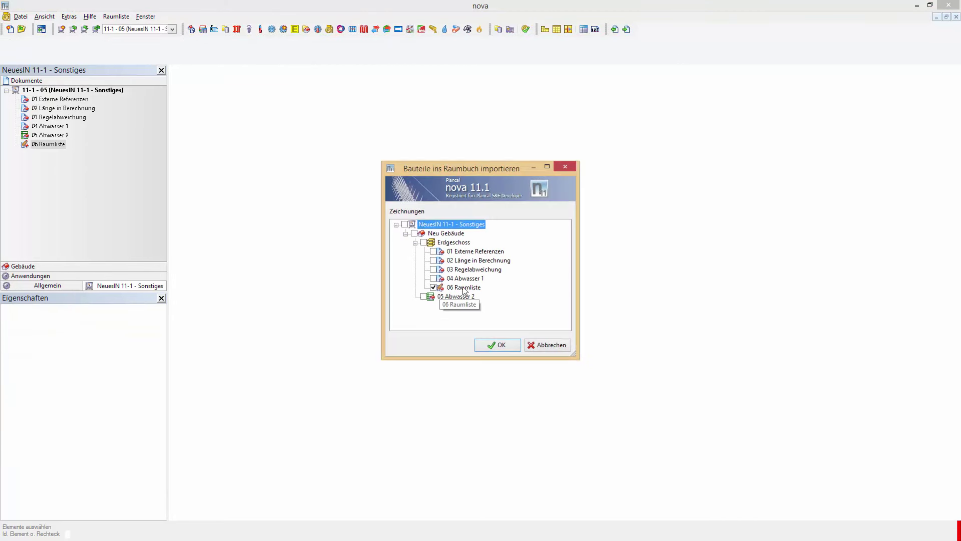
pyautogui.click(500, 345)
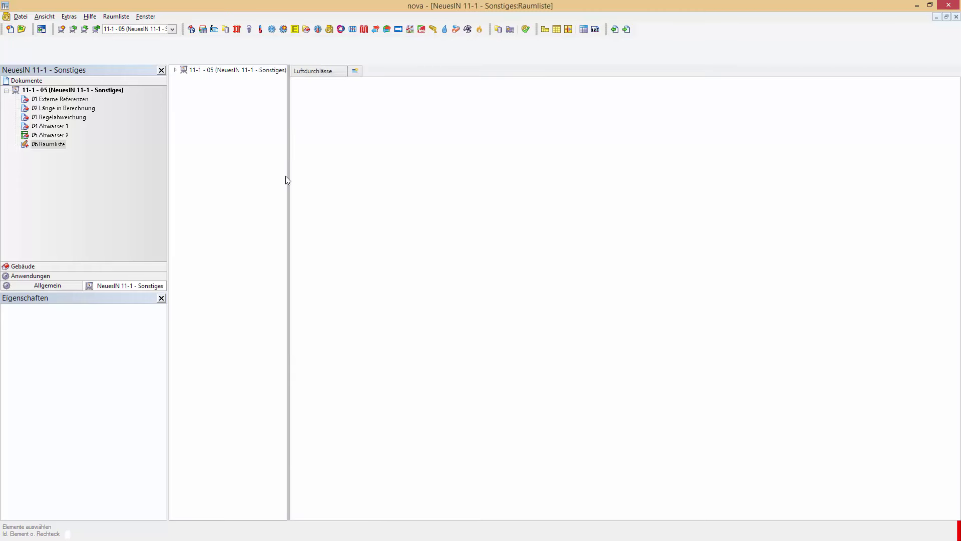
# Step: Expand the project structure through Neu Gebäude to the Erdgeschoss rooms and display the Luftdurchlässe list
pyautogui.click(177, 73)
pyautogui.click(185, 78)
pyautogui.click(195, 95)
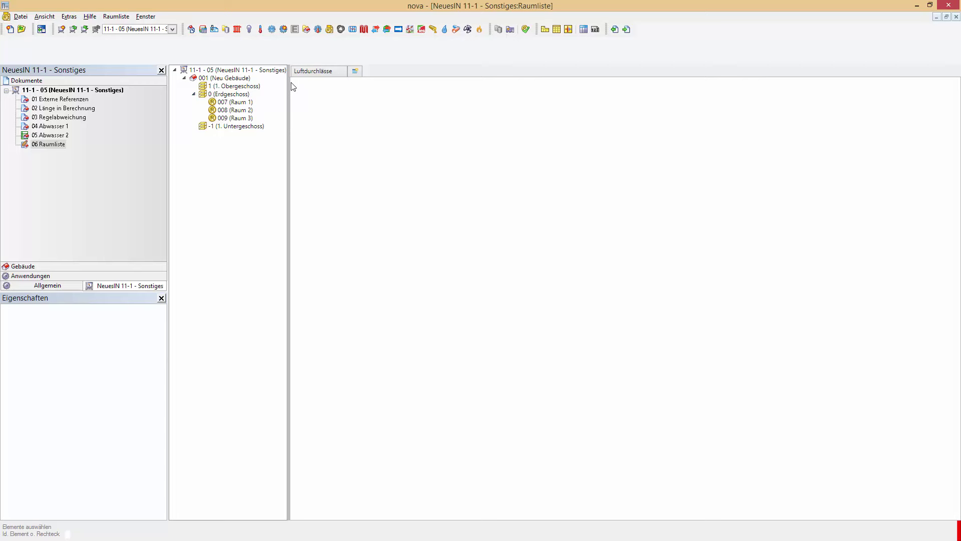
pyautogui.click(321, 74)
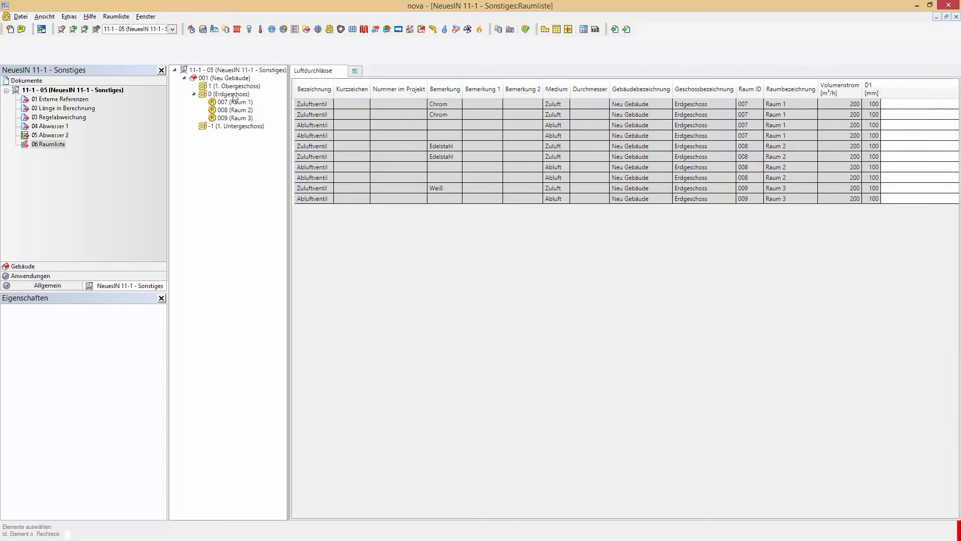
# Step: Examine the Luftdurchlässe list for Raum 3, Raum 2 and Raum 1, and for the whole Erdgeschoss and Neu Gebäude
pyautogui.click(238, 119)
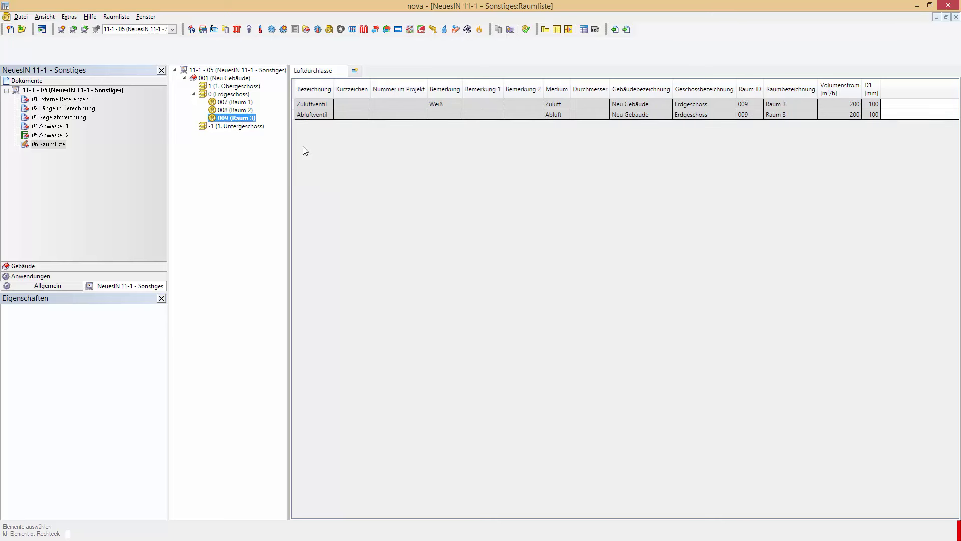
pyautogui.click(239, 110)
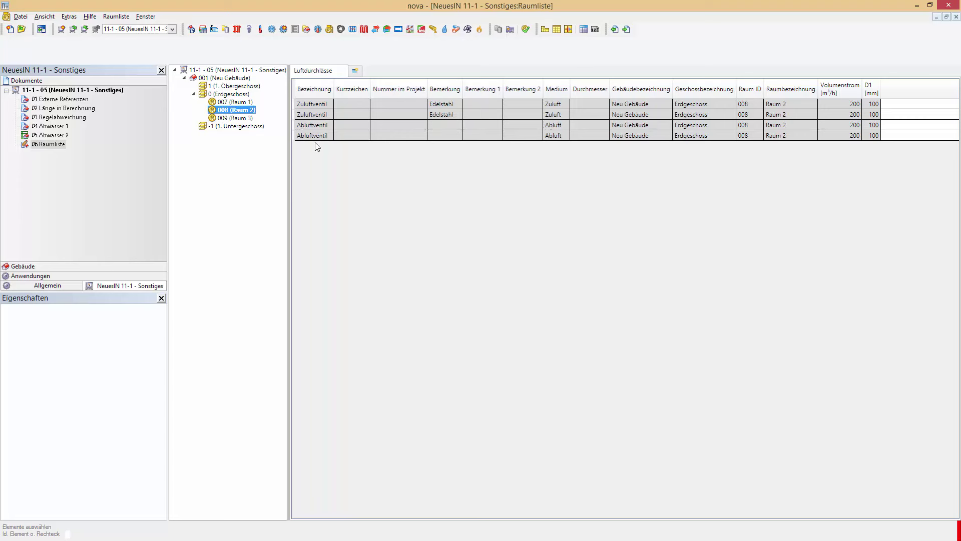
pyautogui.press('Up')
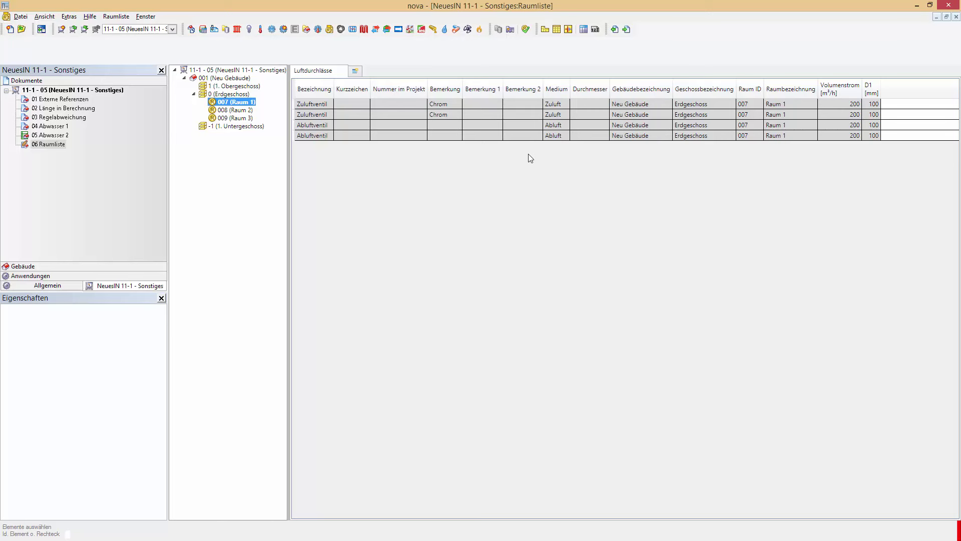
pyautogui.click(227, 95)
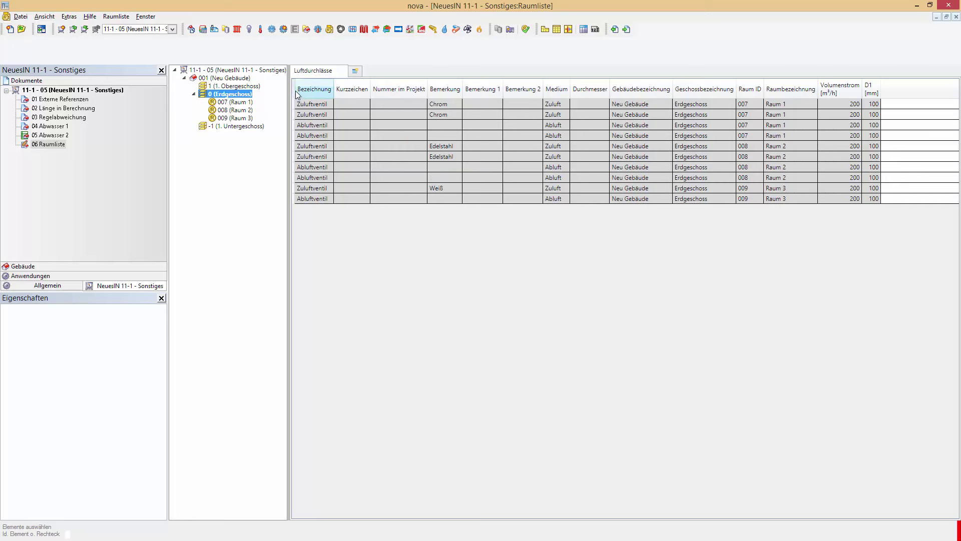
pyautogui.click(226, 80)
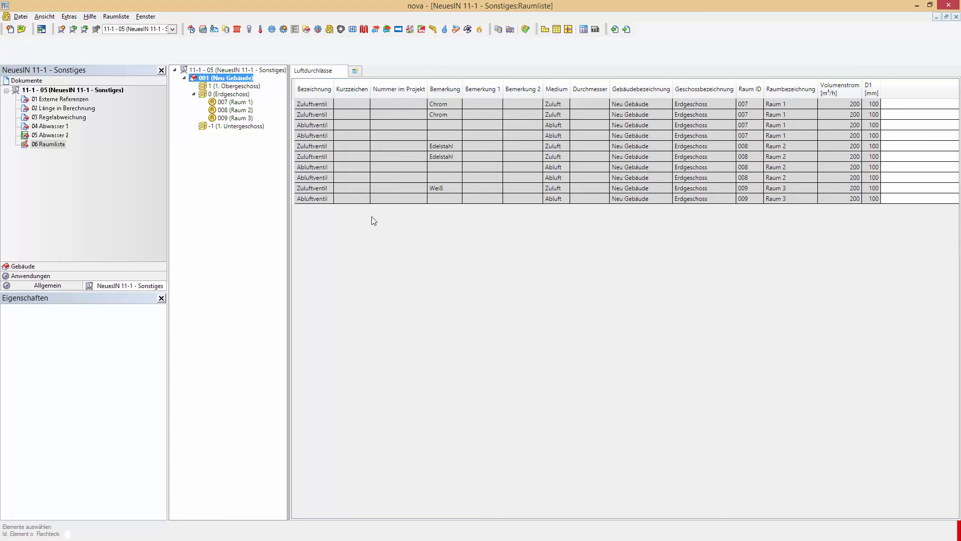
# Step: Edit the Luftdurchlässe query so that identical rows are combined and counted
pyautogui.click(355, 71)
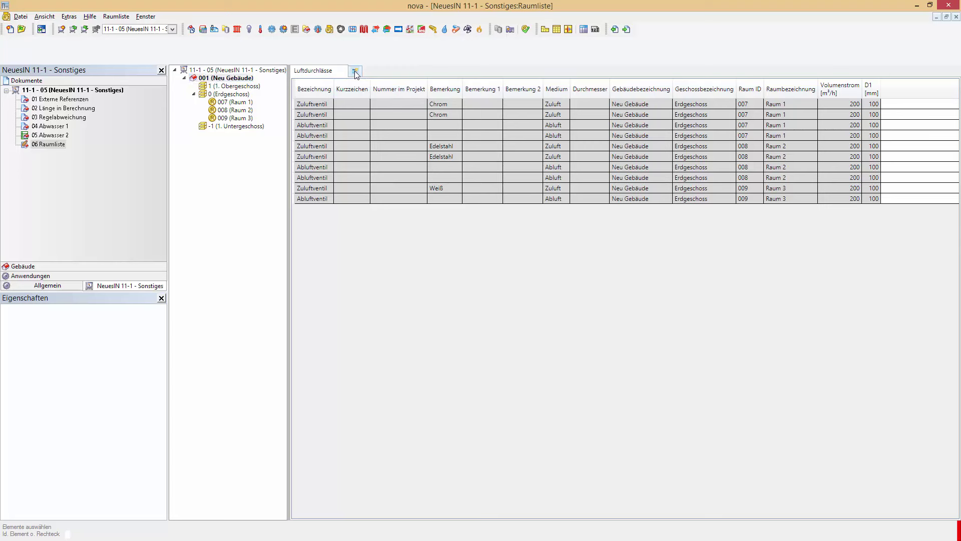
pyautogui.moveTo(279, 97)
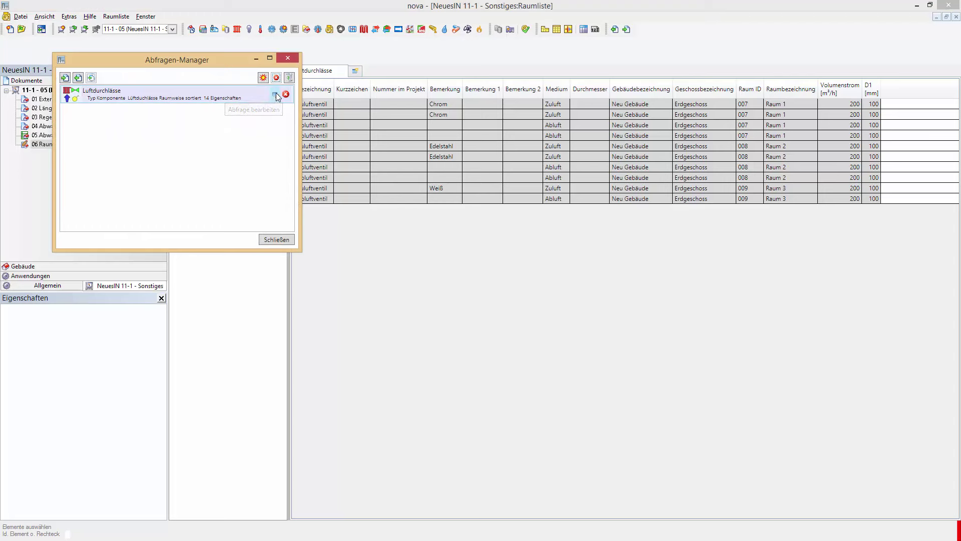
pyautogui.click(275, 95)
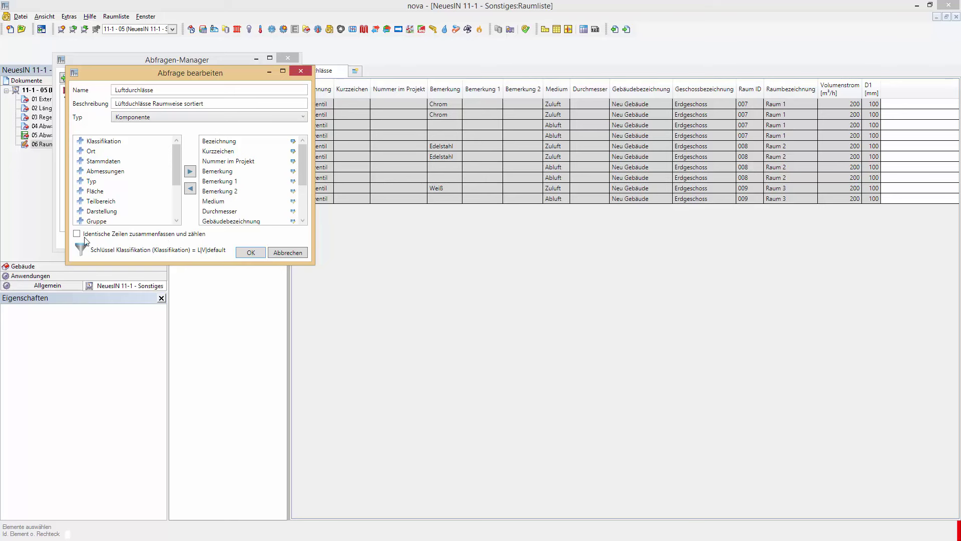
pyautogui.click(251, 252)
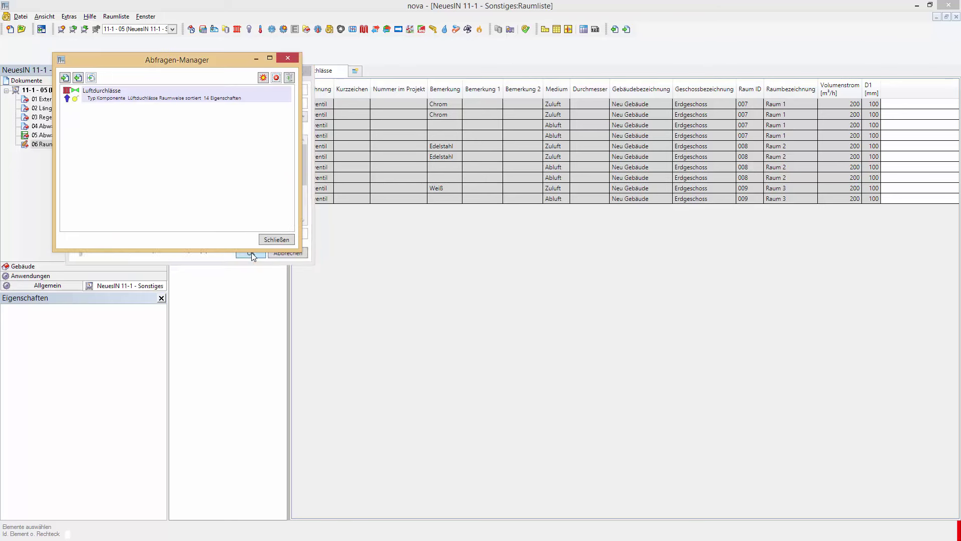
pyautogui.click(277, 239)
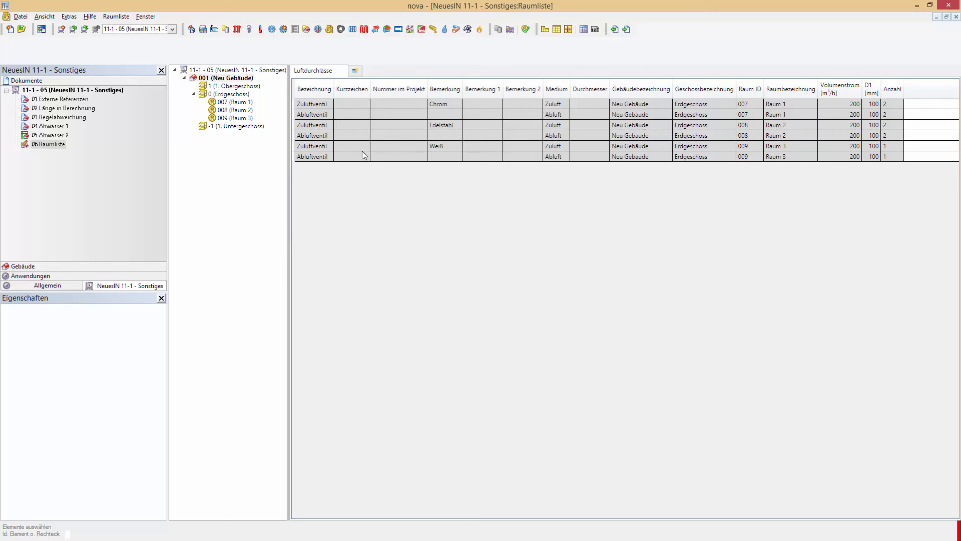
# Step: Sort the Luftdurchlässe list by Bezeichnung and examine the combined entries for Raum 3 and Raum 2
pyautogui.click(322, 92)
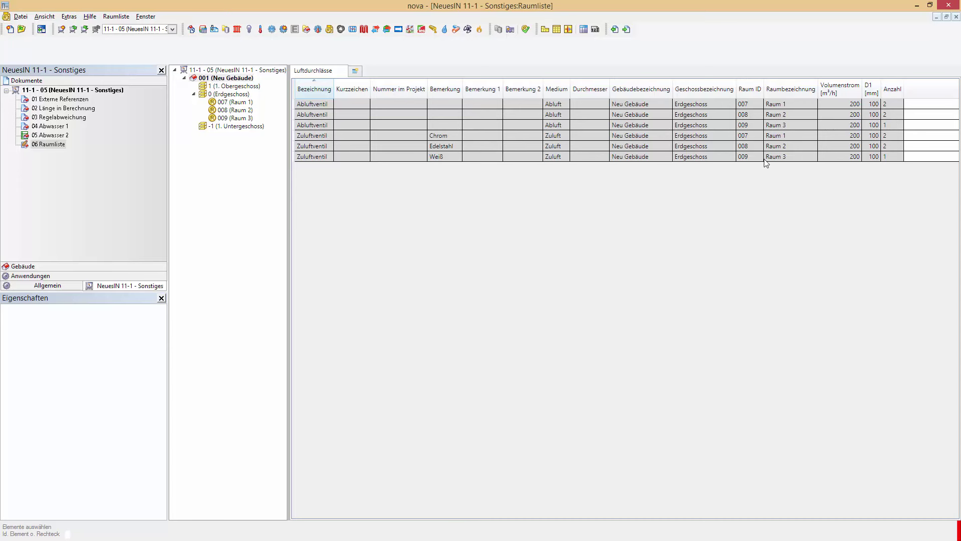
pyautogui.click(239, 118)
pyautogui.click(238, 110)
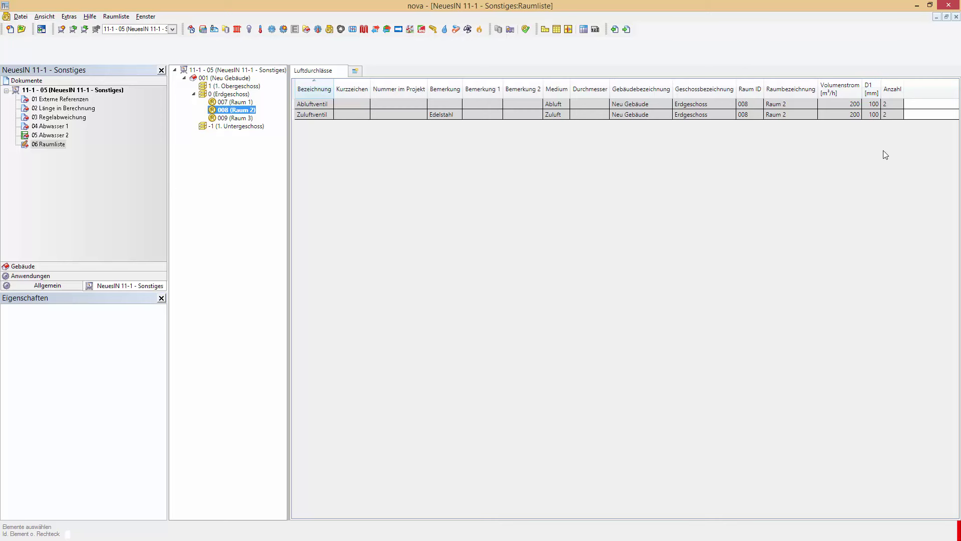
# Step: Remove the properties Gebäudebezeichnung, Geschossbezeichnung, Raum ID and Raumbezeichnung from the Luftdurchlässe query
pyautogui.click(355, 72)
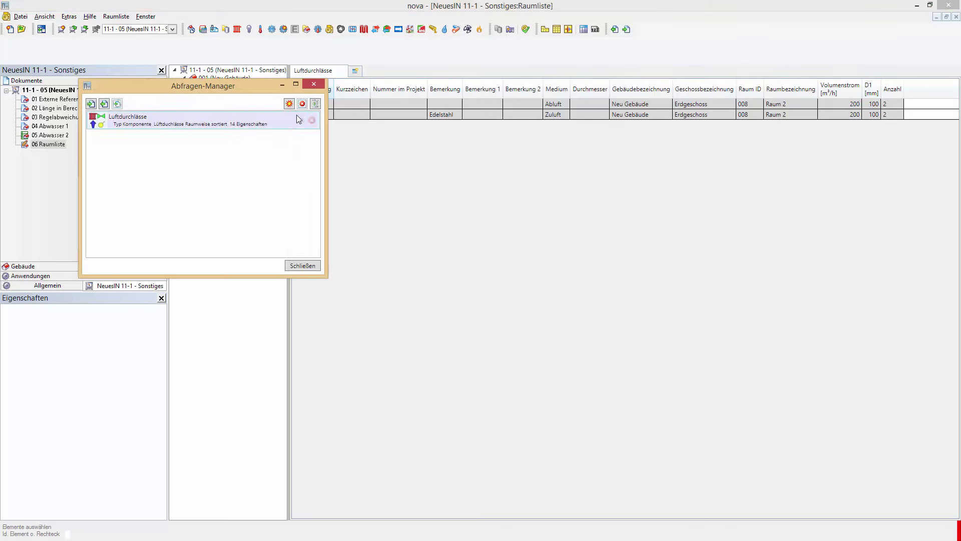
pyautogui.click(302, 121)
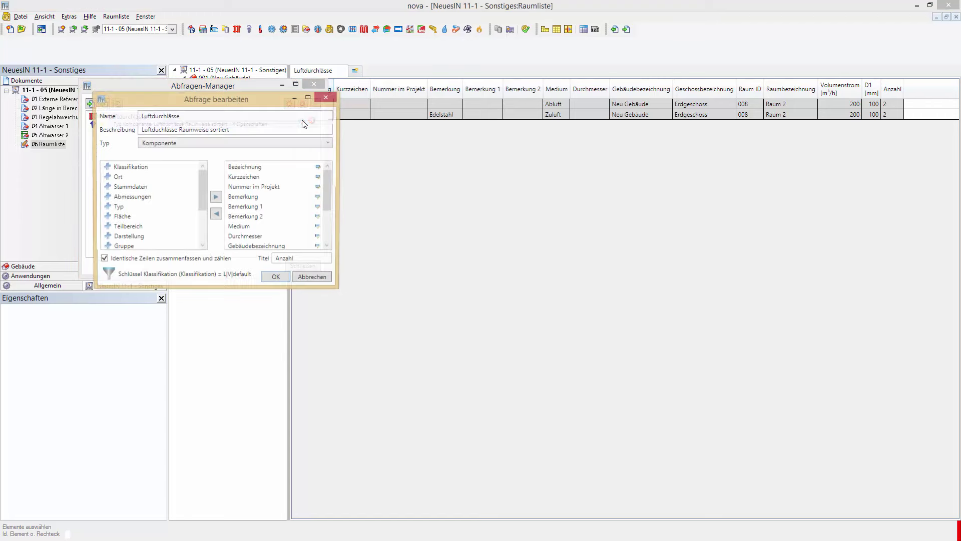
pyautogui.moveTo(327, 305); pyautogui.dragTo(326, 389)
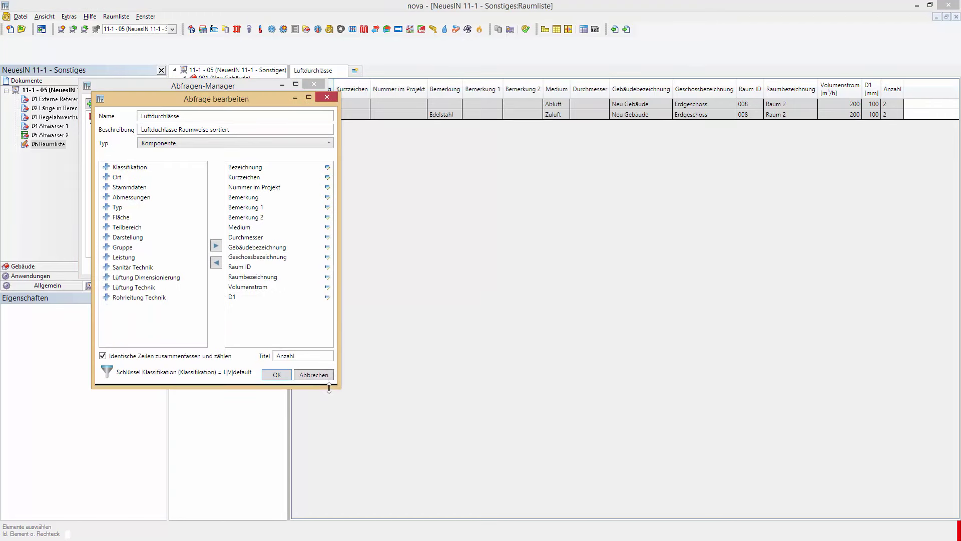
pyautogui.click(284, 249)
pyautogui.keyDown('shift'); pyautogui.click(284, 279); pyautogui.keyUp('shift')
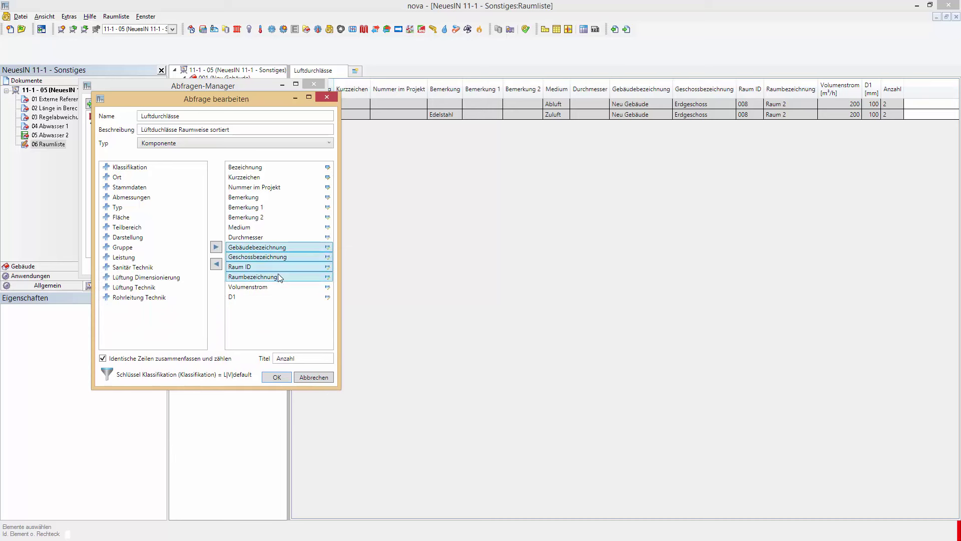
pyautogui.click(216, 265)
pyautogui.click(286, 378)
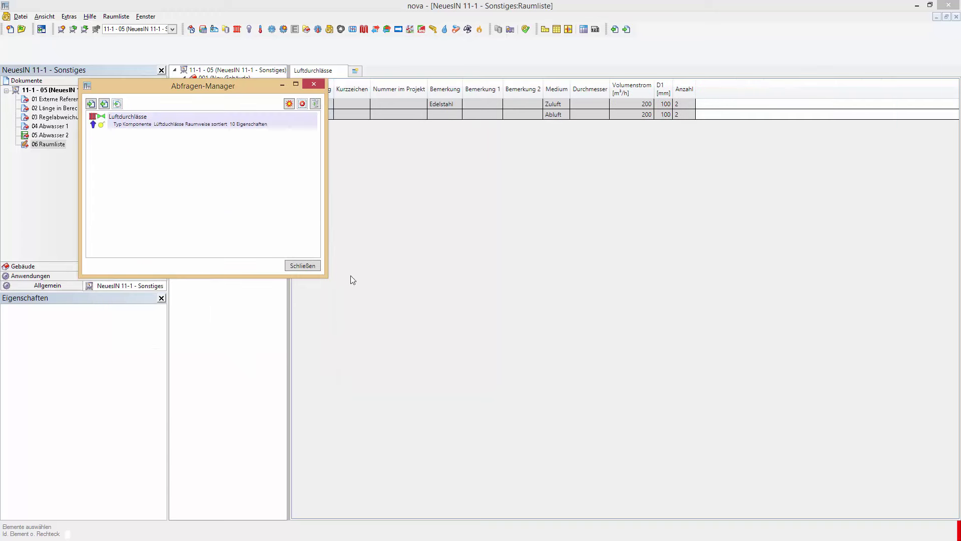
pyautogui.click(301, 266)
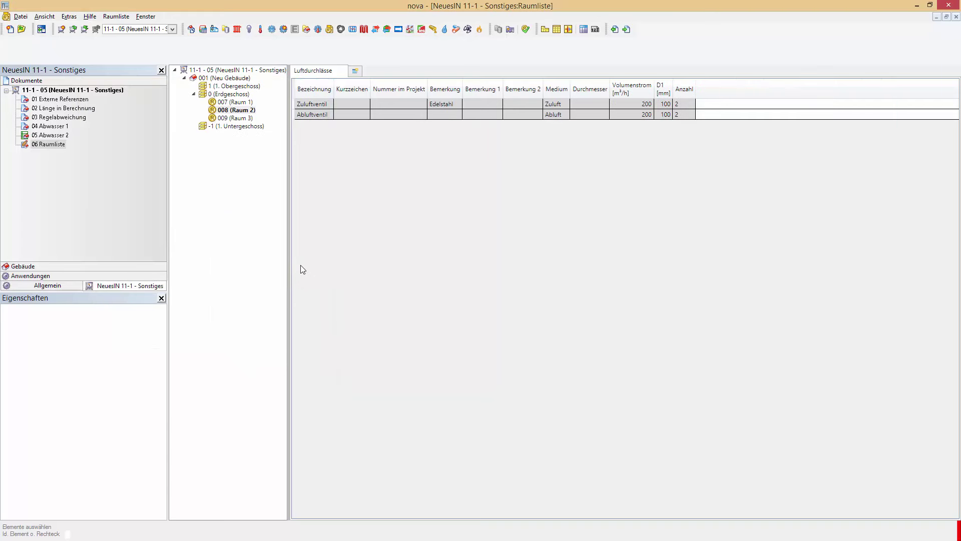
# Step: Show the air outlets of the whole Erdgeschoss and sort the list by Bemerkung
pyautogui.click(226, 94)
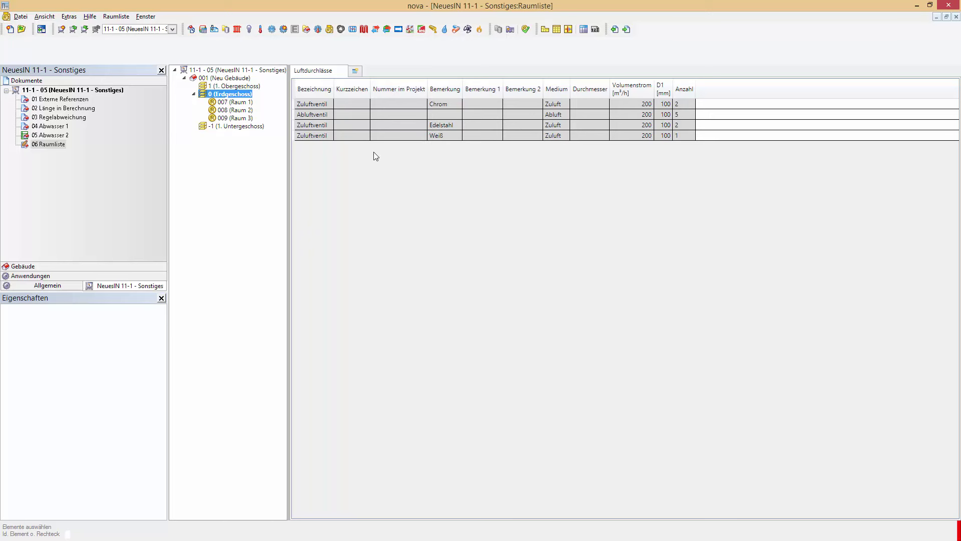
pyautogui.click(449, 90)
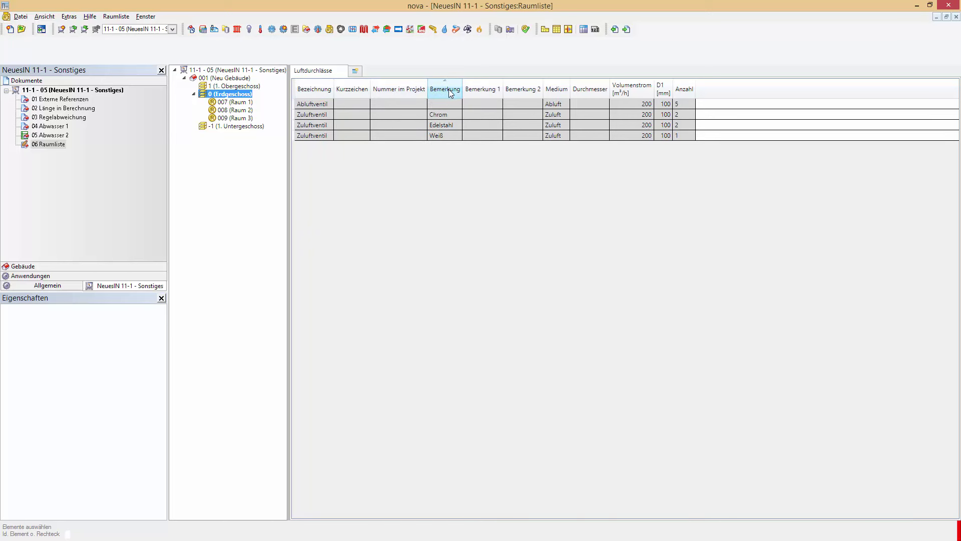